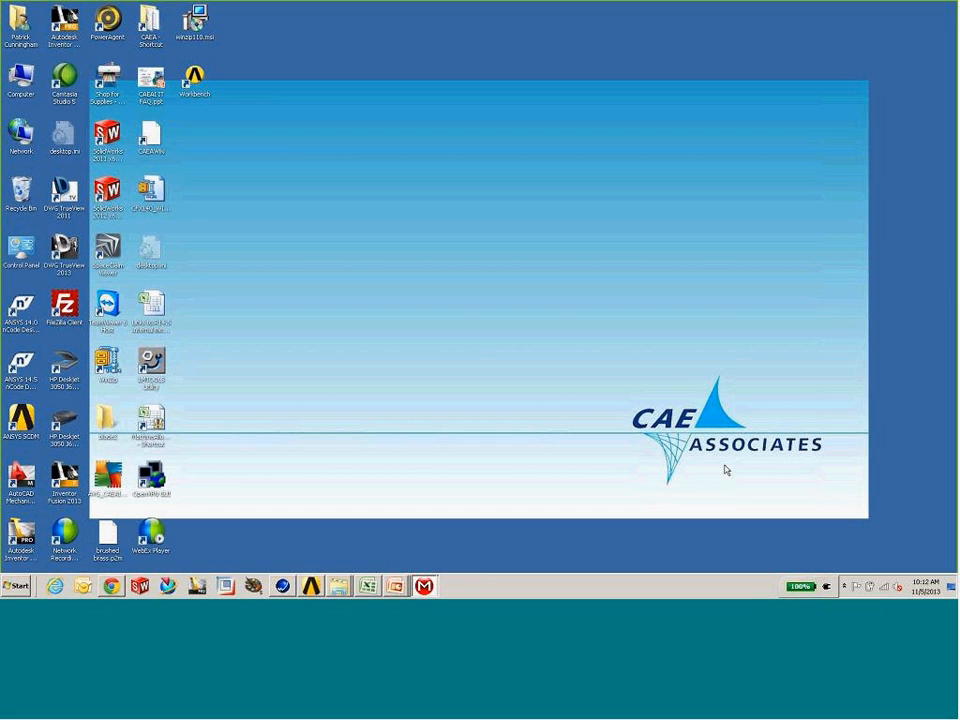
Step: Maximize the DesignModeler window and examine the bolted pipe flange geometry and its feature tree
drag(561, 56, 473, 56)
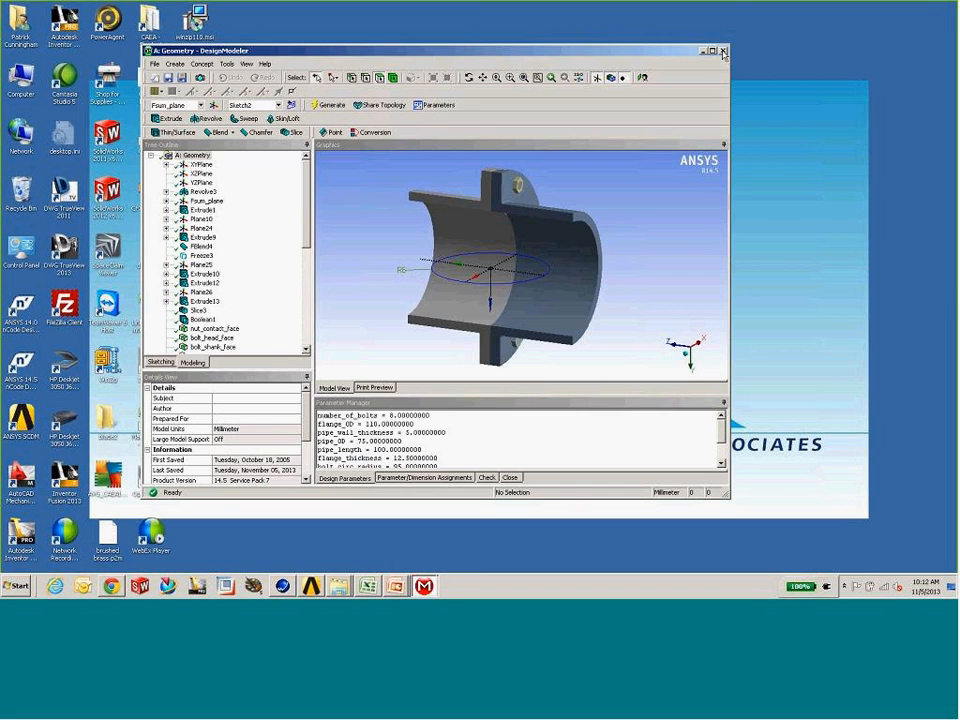
click(710, 50)
middle_drag(634, 276, 643, 236)
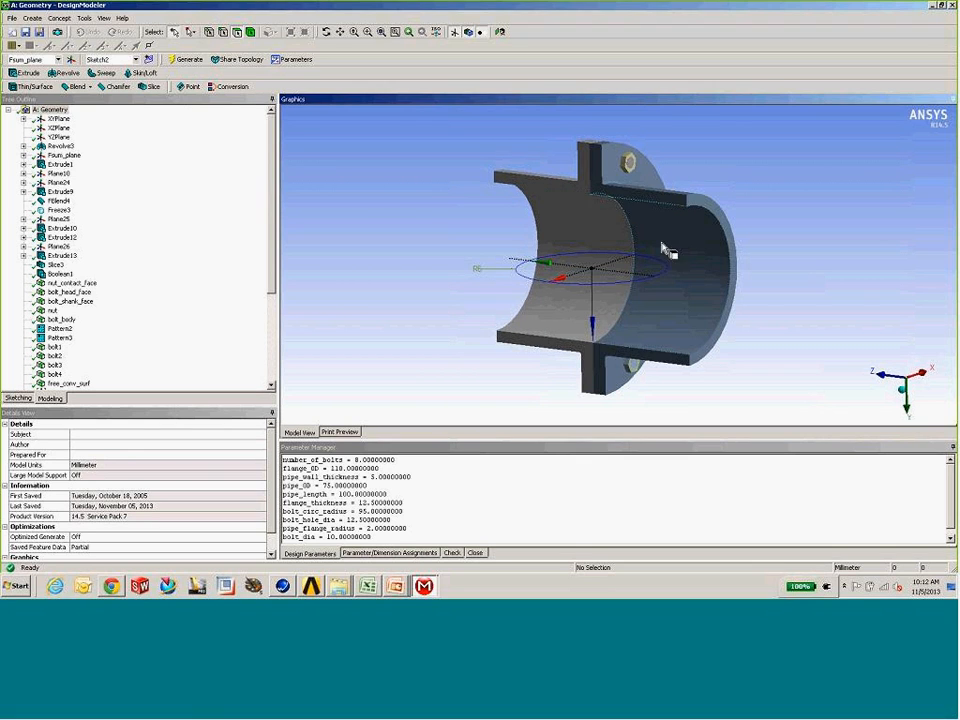
middle_drag(658, 251, 686, 242)
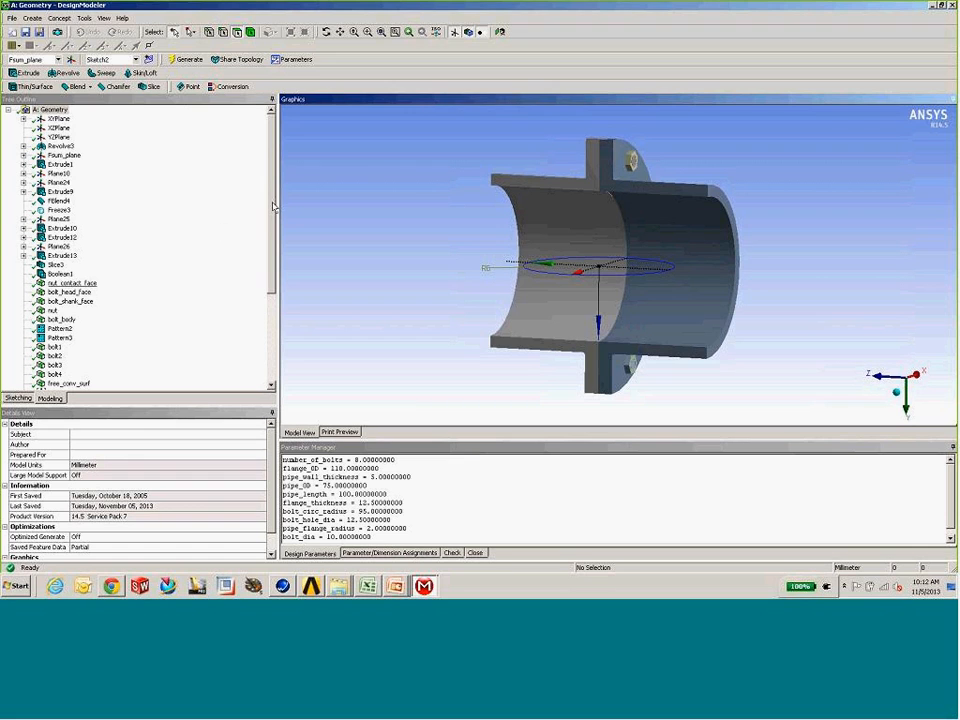
drag(273, 205, 280, 249)
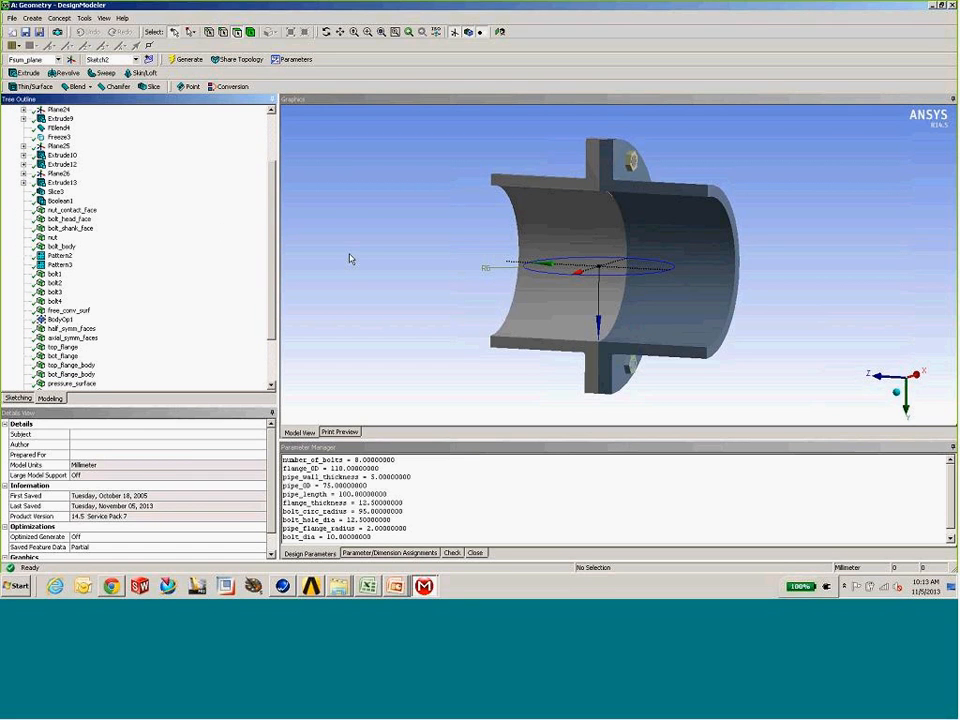
mouse_move(643, 216)
middle_down()
mouse_move(675, 213)
mouse_move(416, 217)
mouse_move(649, 219)
middle_up()
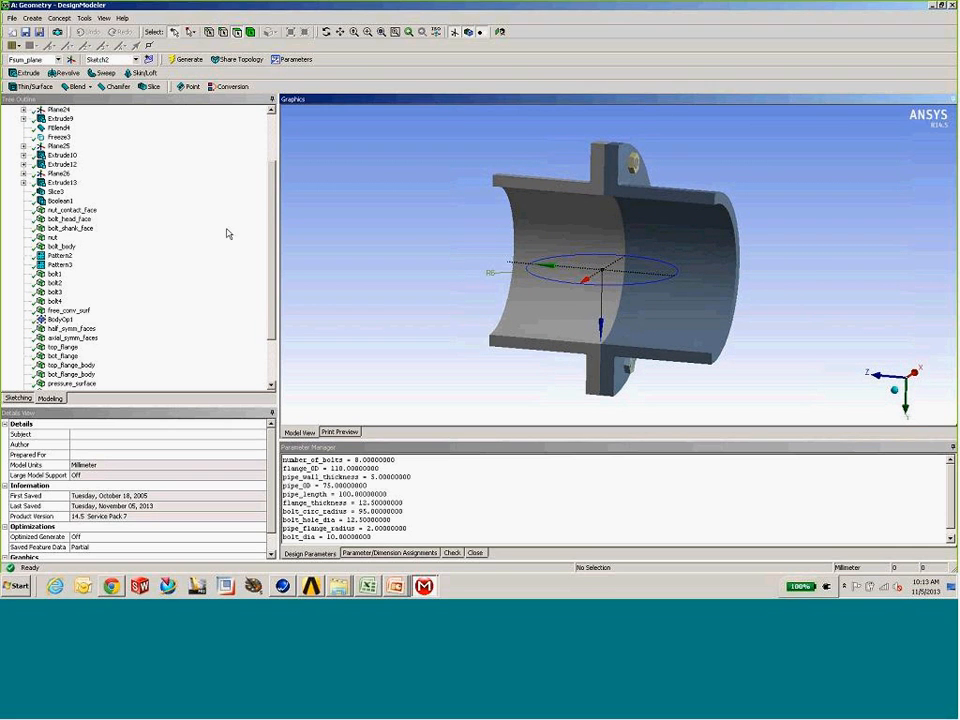
Step: Inspect the faces belonging to the nut_contact_face, free_conv_surf and pressure_surface named selections
click(78, 210)
middle_drag(700, 250, 664, 226)
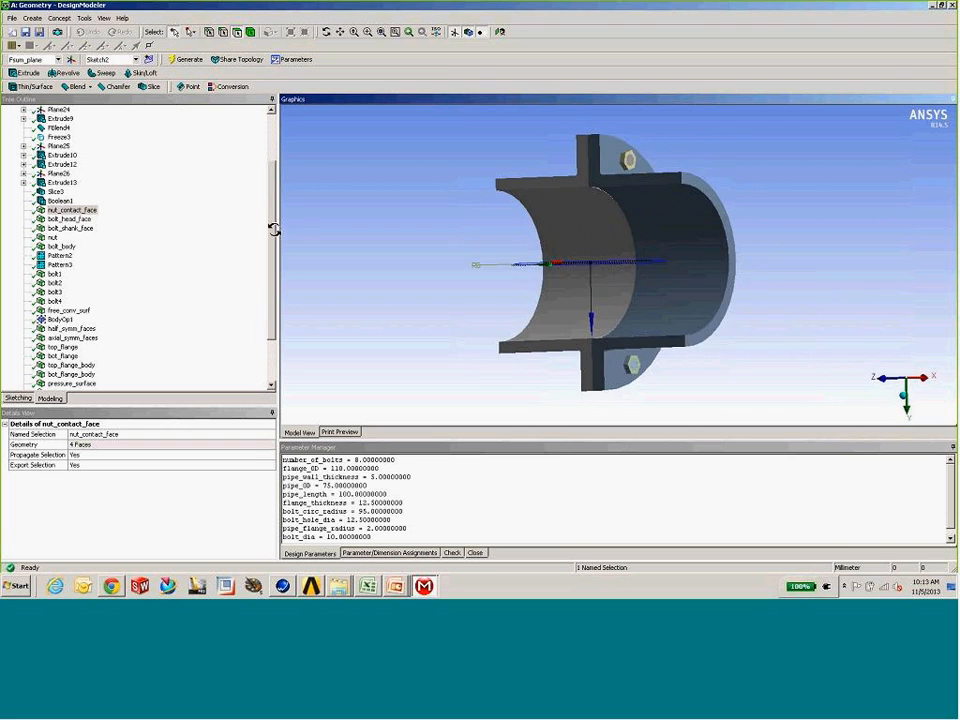
click(68, 310)
middle_drag(660, 288, 480, 285)
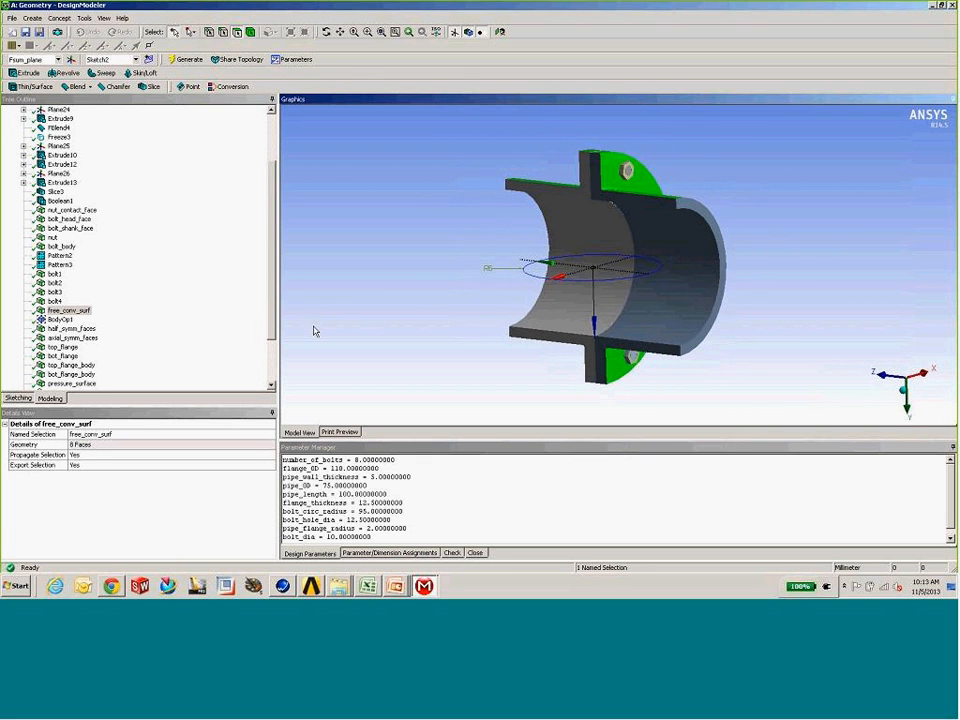
click(240, 330)
scroll(235, 340, down, 3)
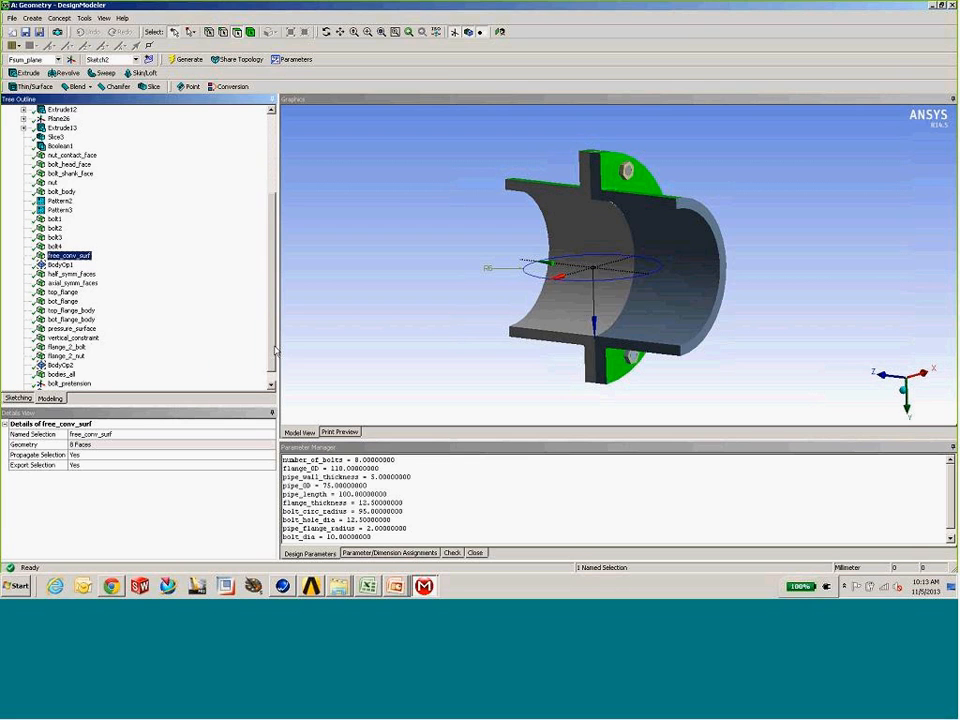
click(84, 321)
middle_drag(560, 235, 662, 257)
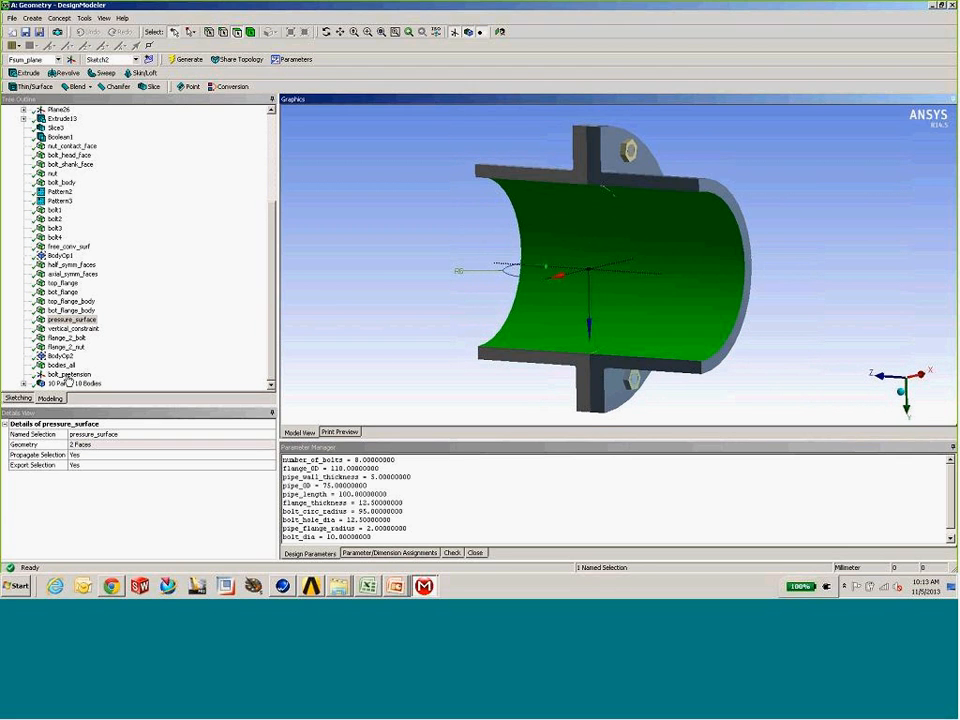
Step: Review the coordinate system export setting of the bolt_pretension plane and of the XYPlane
click(68, 375)
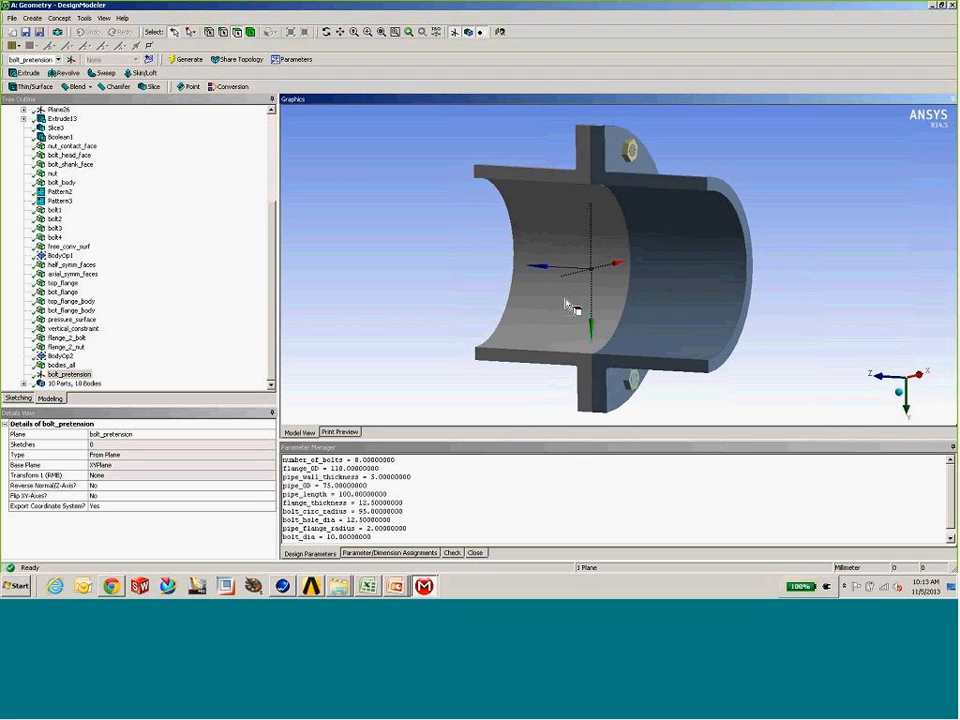
middle_drag(650, 300, 606, 343)
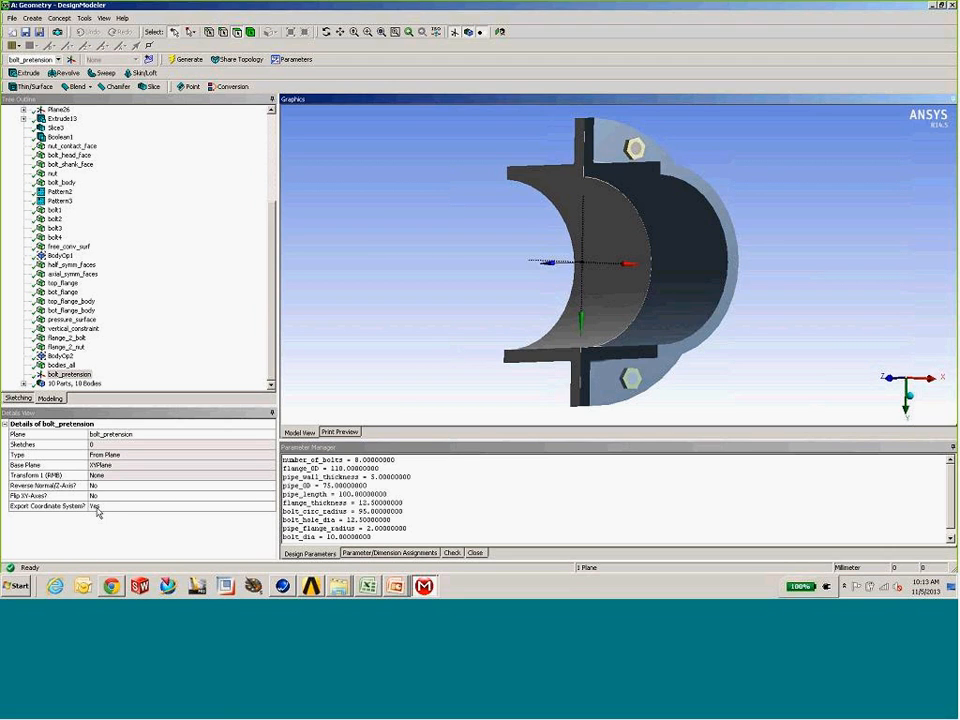
scroll(205, 205, up, 5)
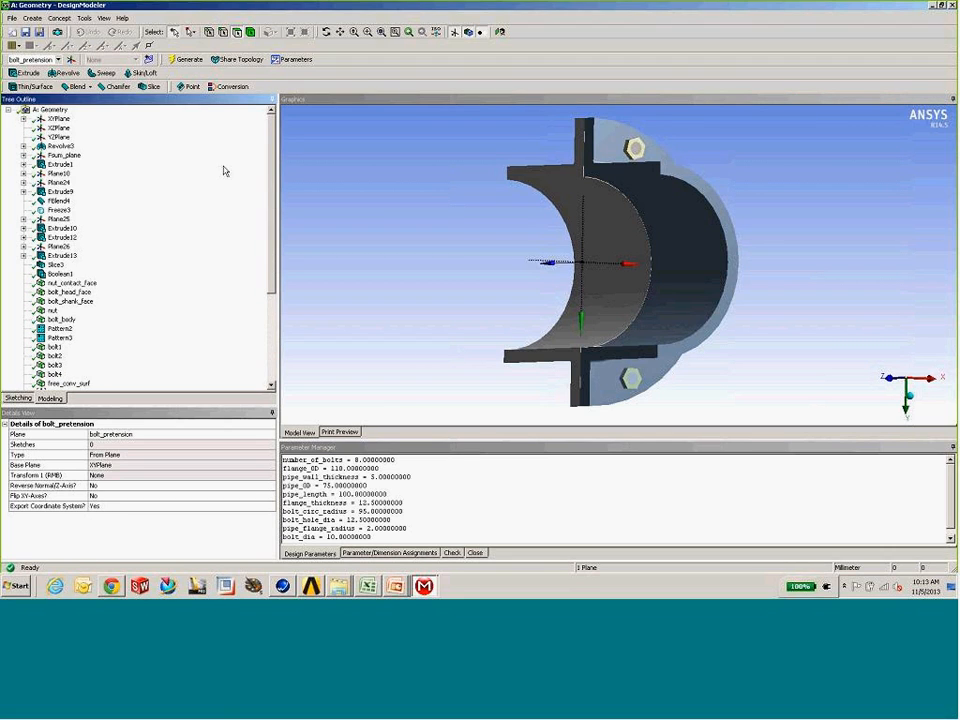
click(58, 118)
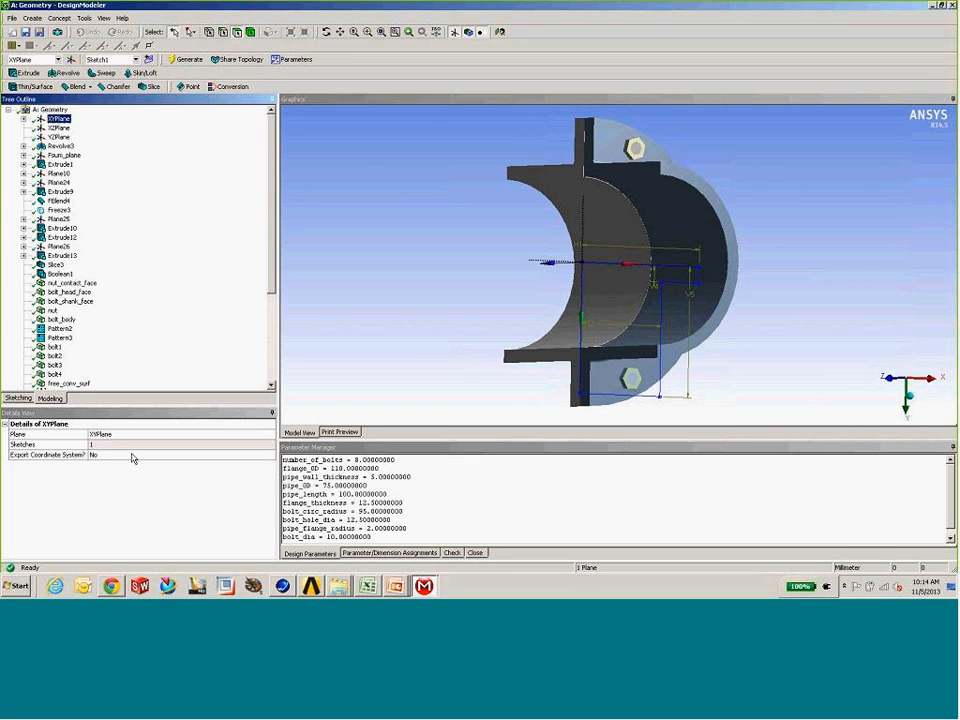
middle_drag(647, 238, 672, 238)
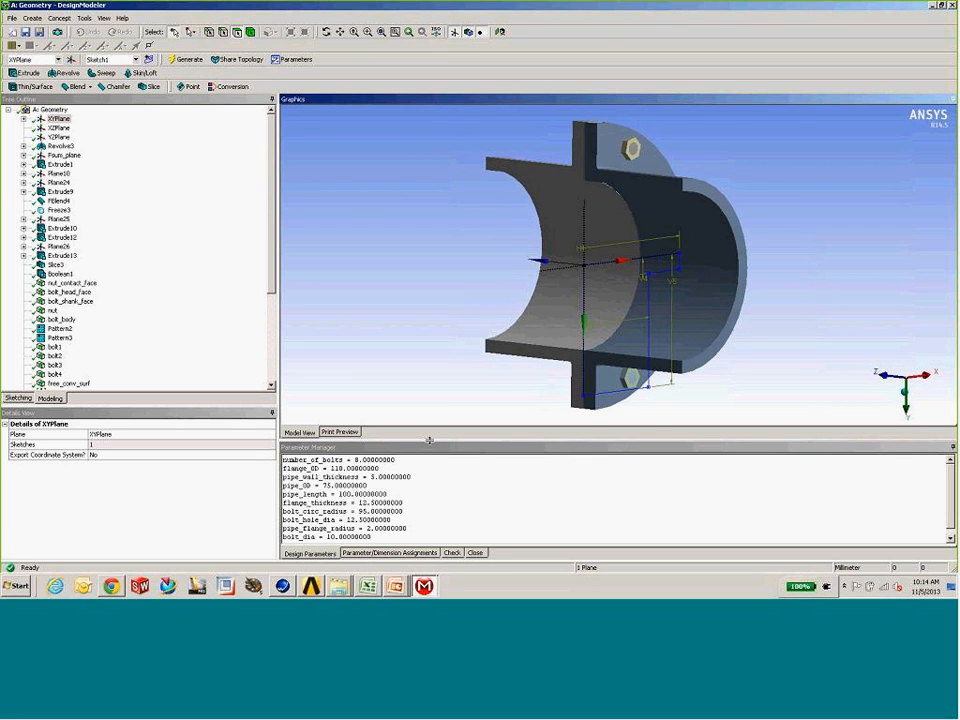
Step: Enlarge the Parameter Manager pane enough to show the full list of design parameters
drag(429, 440, 428, 386)
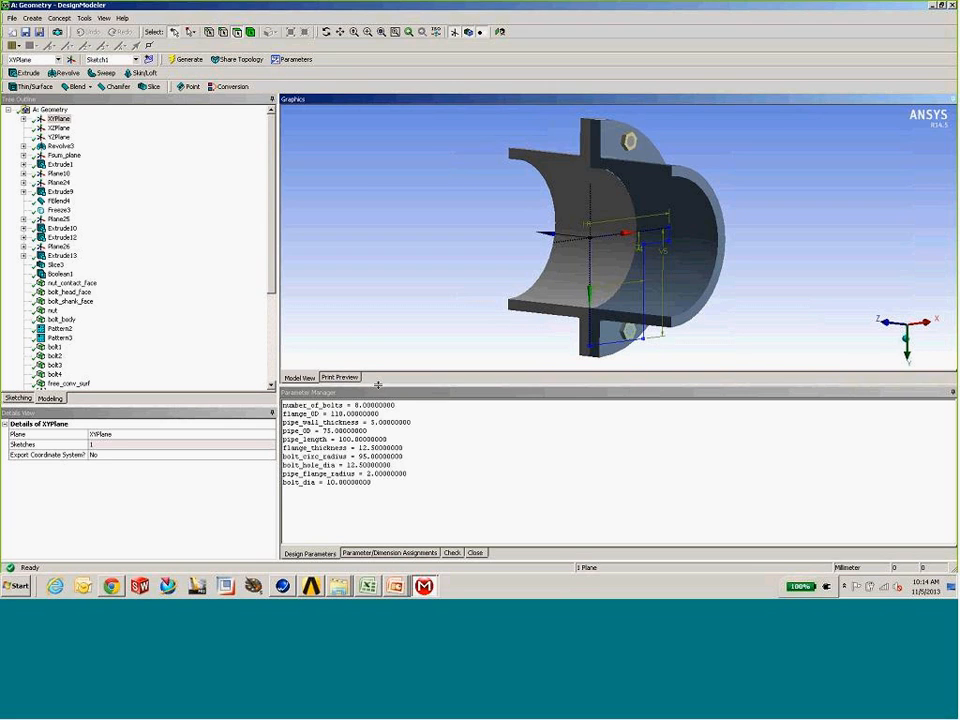
drag(379, 388, 379, 400)
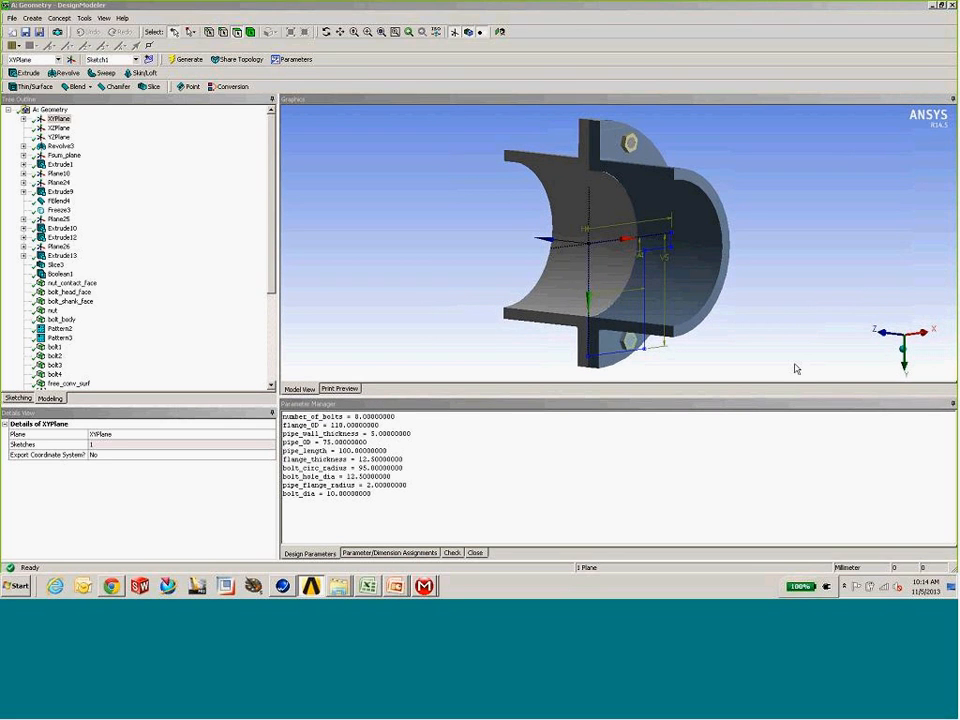
Step: Switch to the circ_pipe project schematic in Workbench and expand the Custom Systems group
drag(403, 2, 529, 75)
click(829, 69)
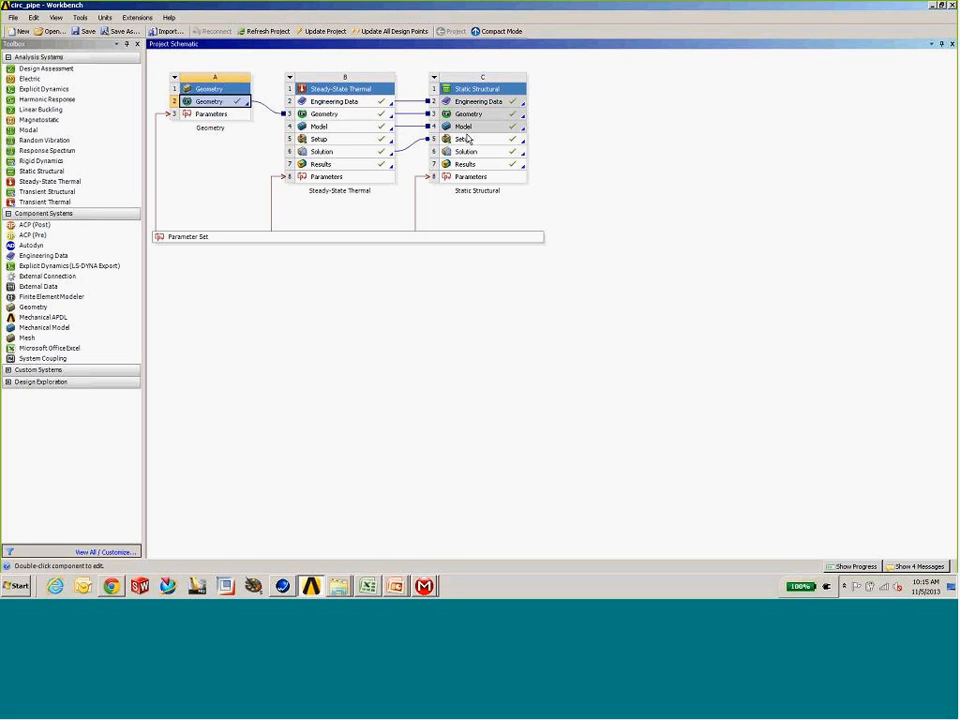
click(7, 370)
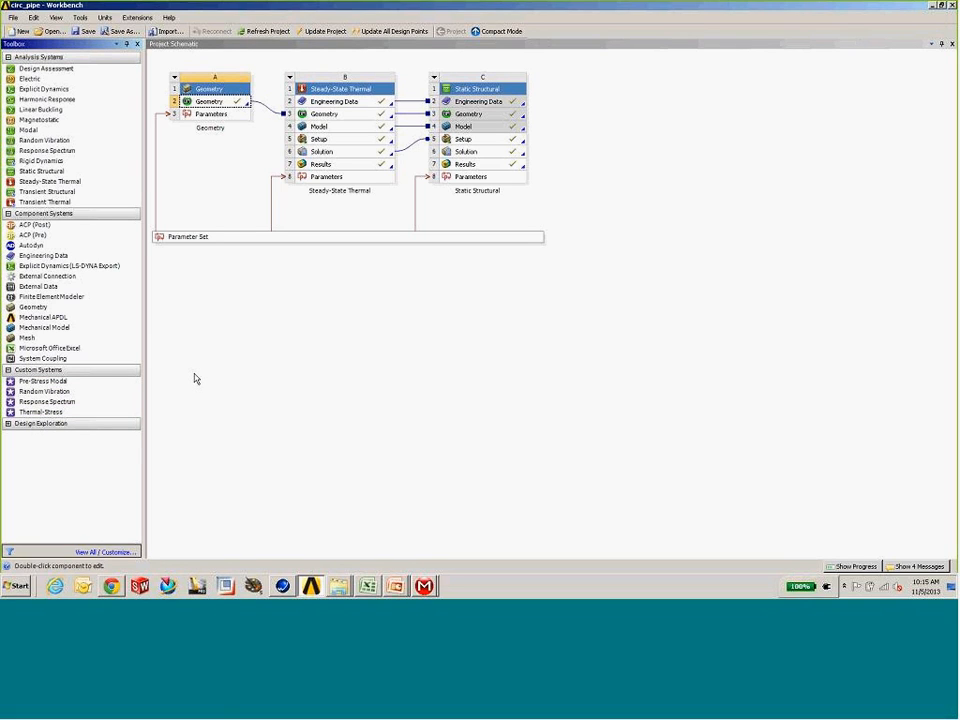
Step: Look at the project schematic's commands, including Add to Custom, and dismiss them
click(355, 266)
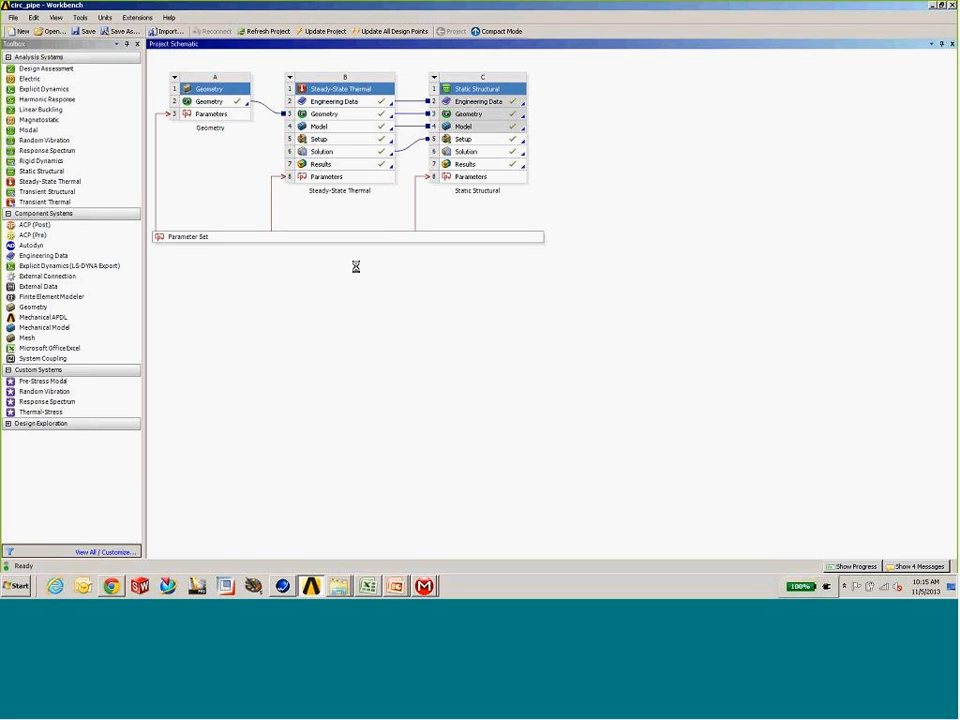
right_click(356, 268)
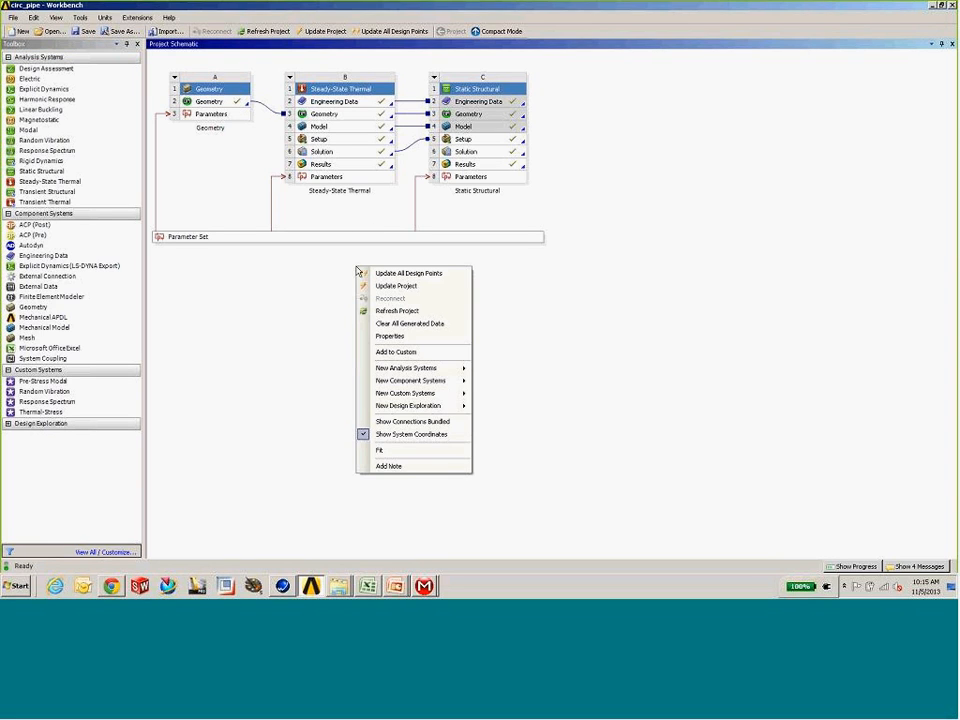
click(459, 352)
click(499, 302)
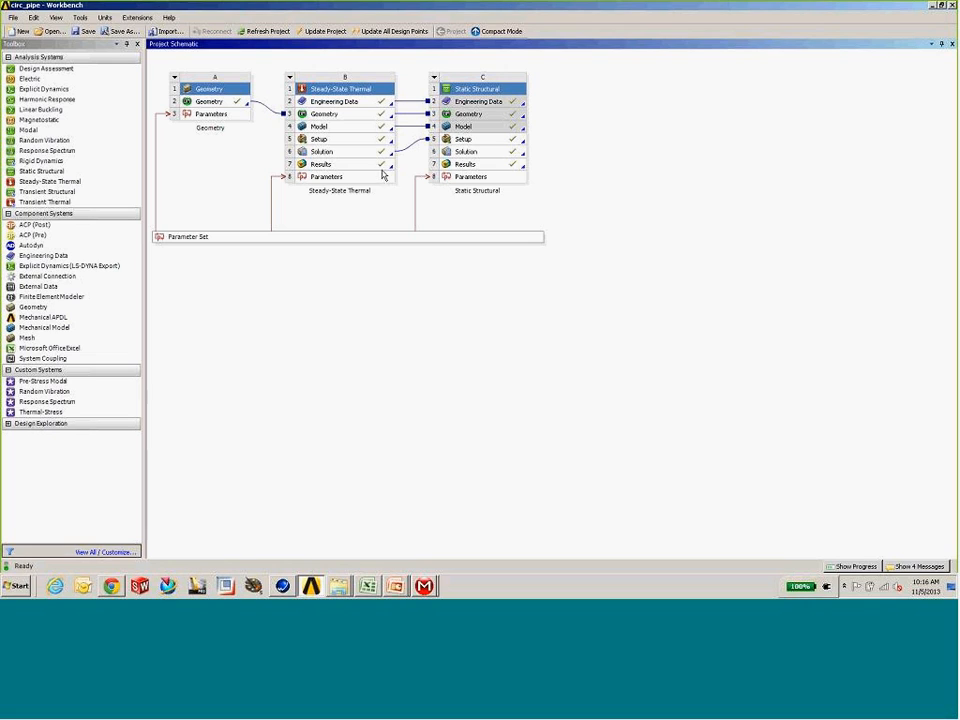
Step: Switch to the Multiple Systems Mechanical window and maximize it
click(424, 586)
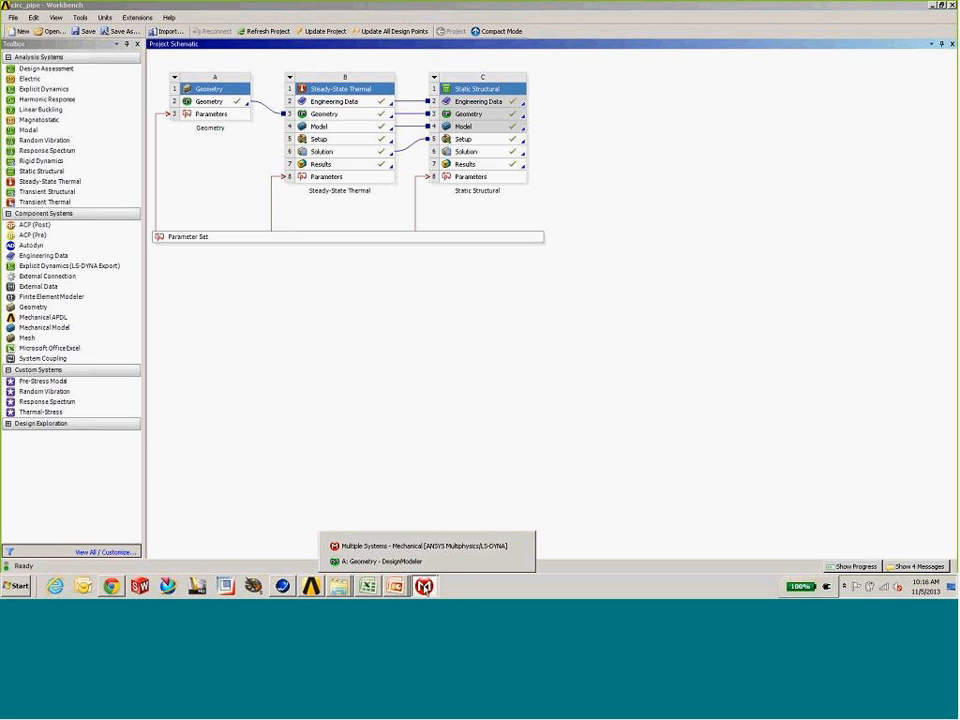
click(388, 546)
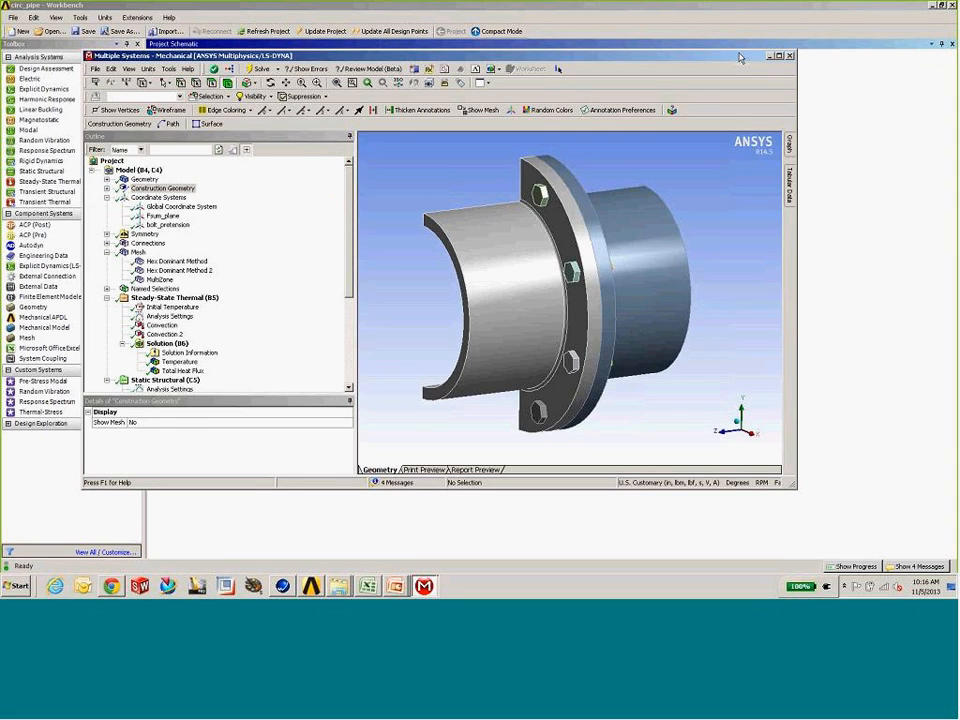
double_click(740, 57)
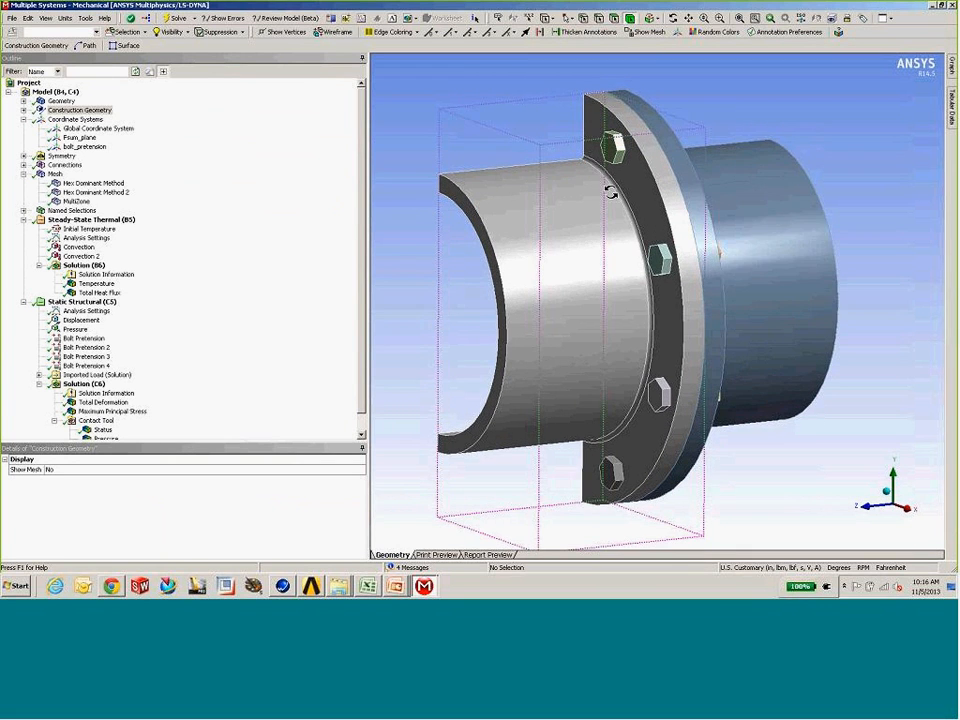
Step: Expand Construction Geometry and examine where fsum_surface cuts through the pipe flange
middle_drag(610, 192, 590, 190)
click(60, 110)
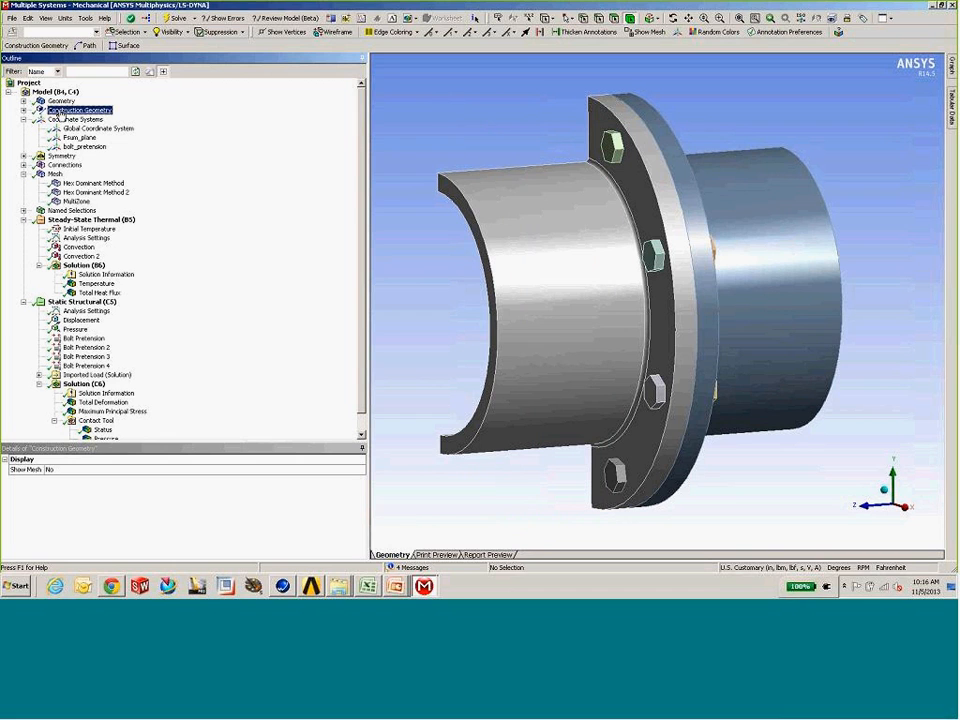
click(22, 110)
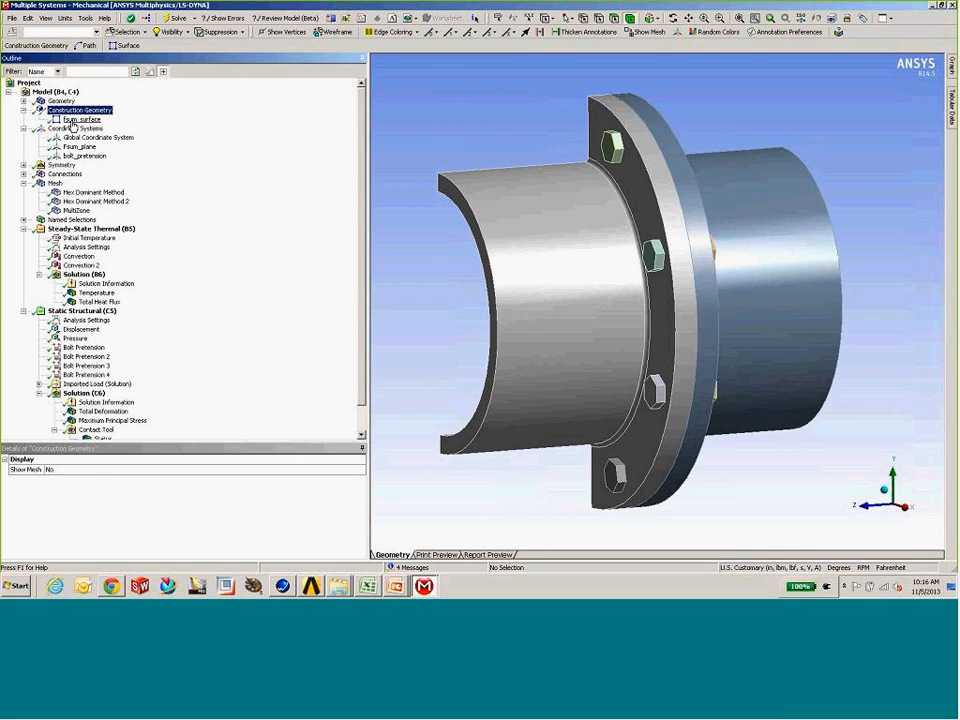
click(82, 119)
mouse_move(620, 200)
middle_down()
mouse_move(667, 188)
mouse_move(743, 197)
mouse_move(700, 200)
mouse_move(690, 220)
mouse_move(559, 186)
mouse_move(700, 250)
middle_up()
middle_drag(624, 245, 700, 255)
middle_drag(680, 365, 703, 261)
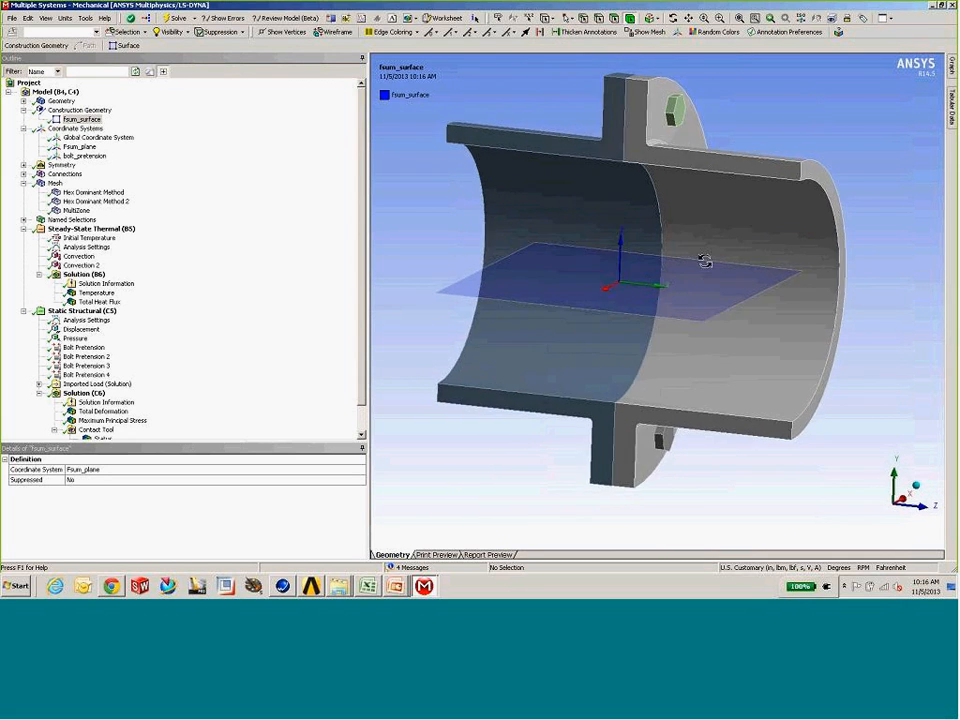
Step: Enlarge the details area and compare the definition of fsum_surface with its Fsum_plane coordinate system
click(80, 121)
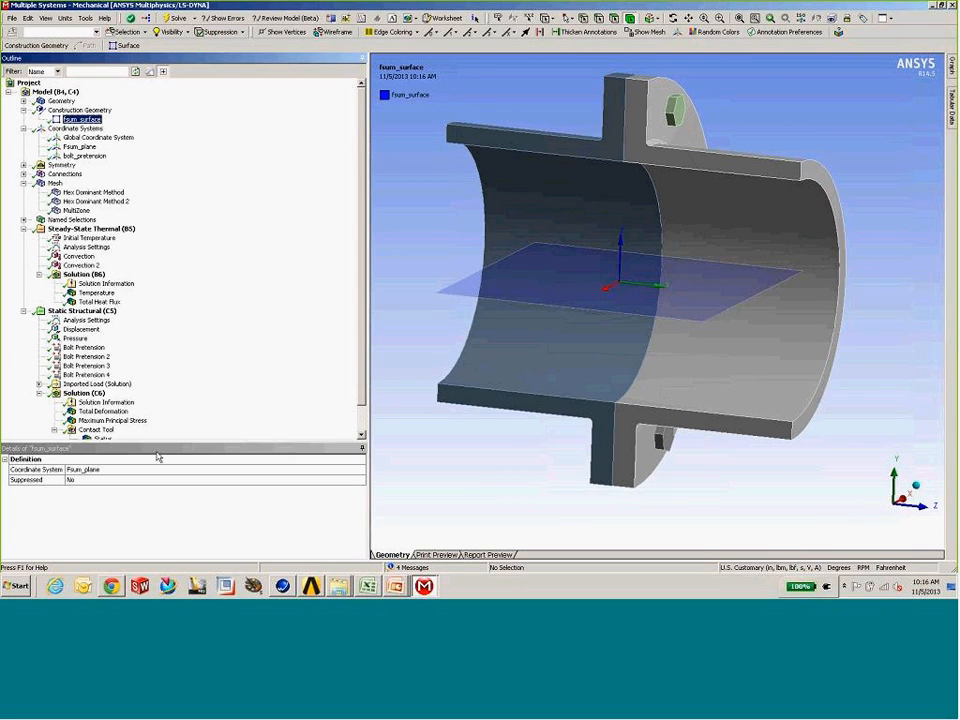
drag(157, 342, 157, 343)
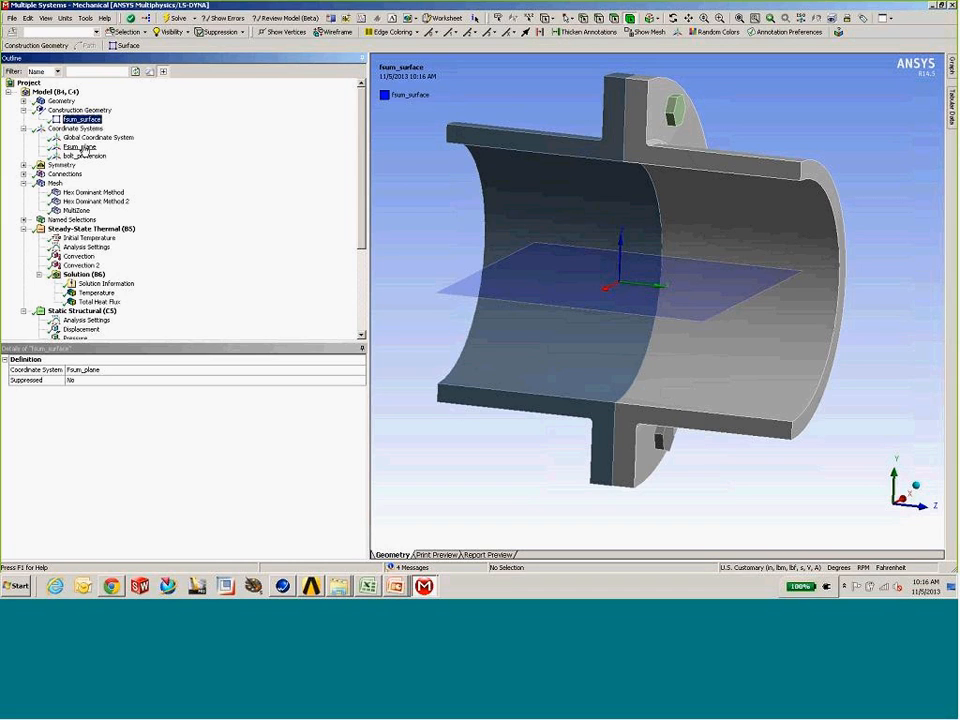
middle_drag(600, 253, 580, 245)
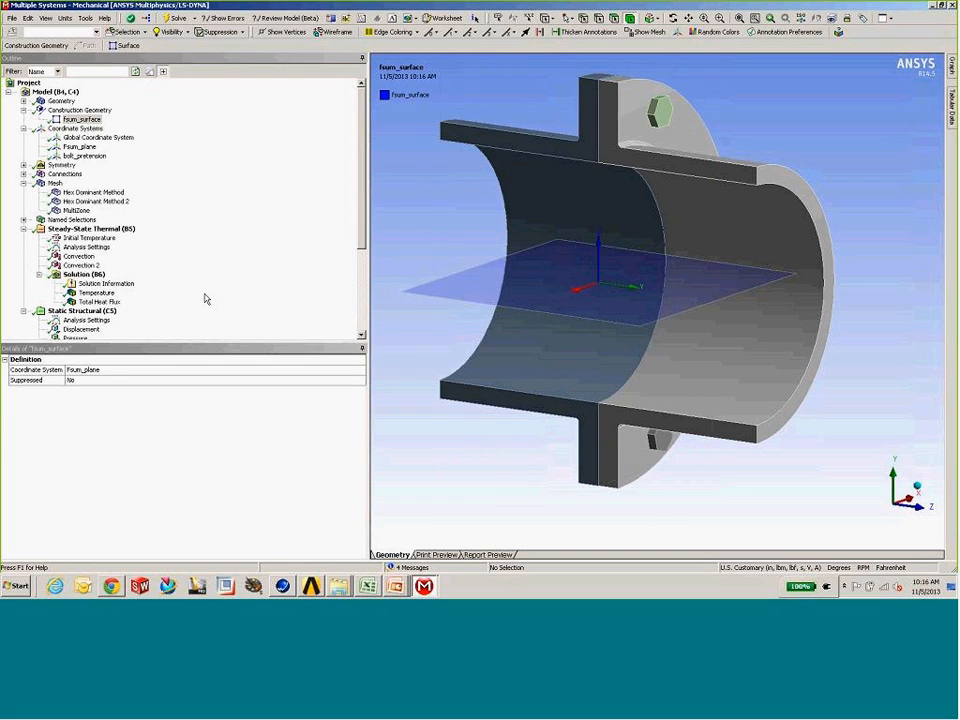
click(80, 146)
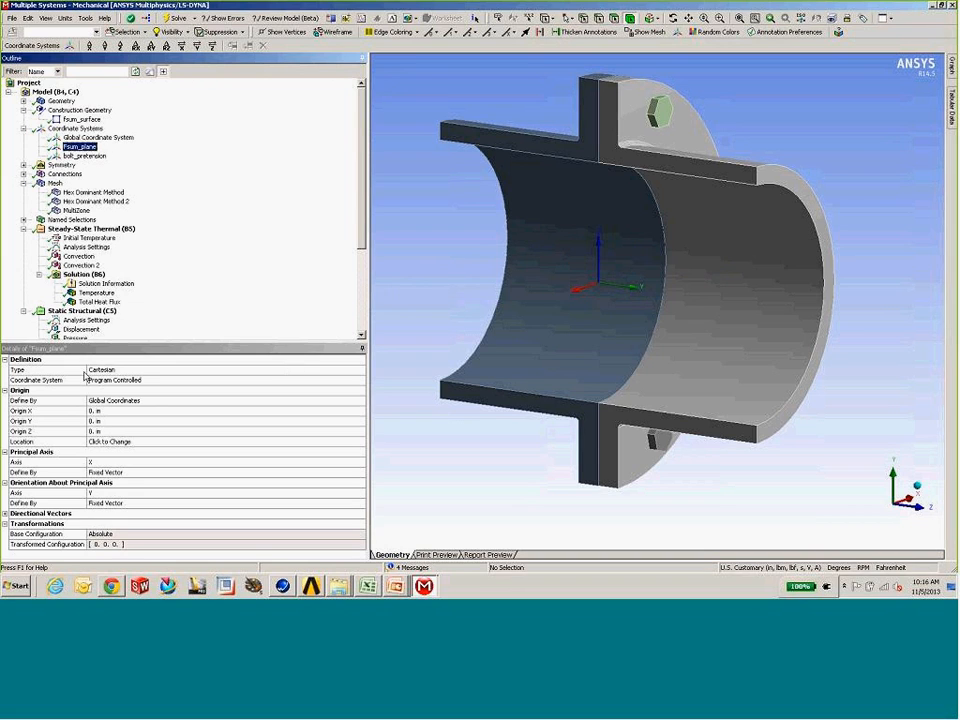
click(84, 119)
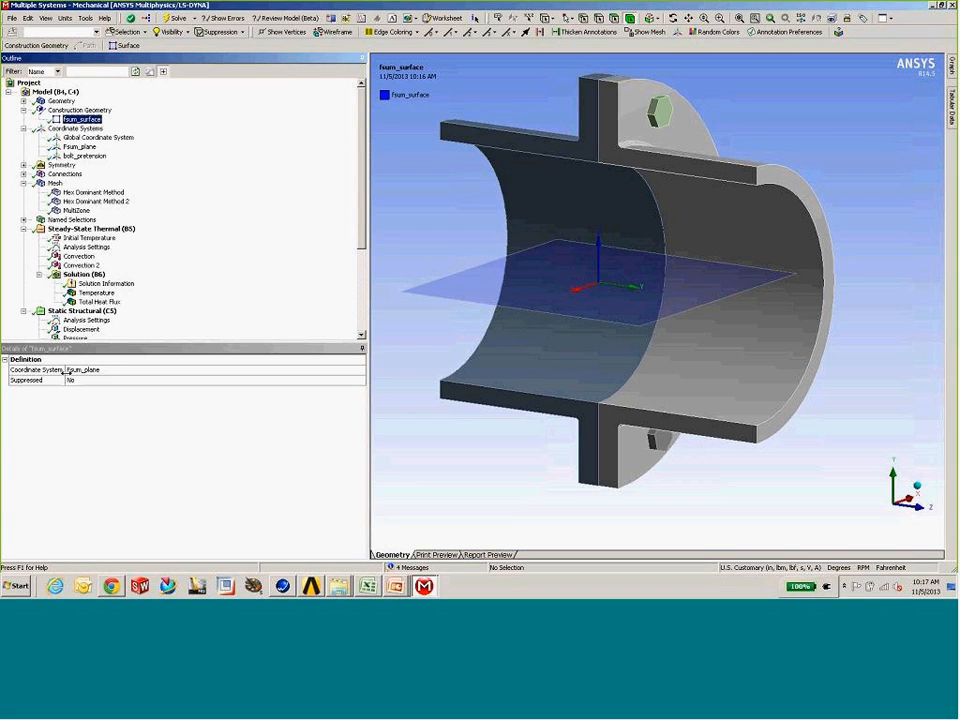
Step: Review the first symmetry region's half_symm_faces scoping and insert another symmetry region under Symmetry
click(23, 165)
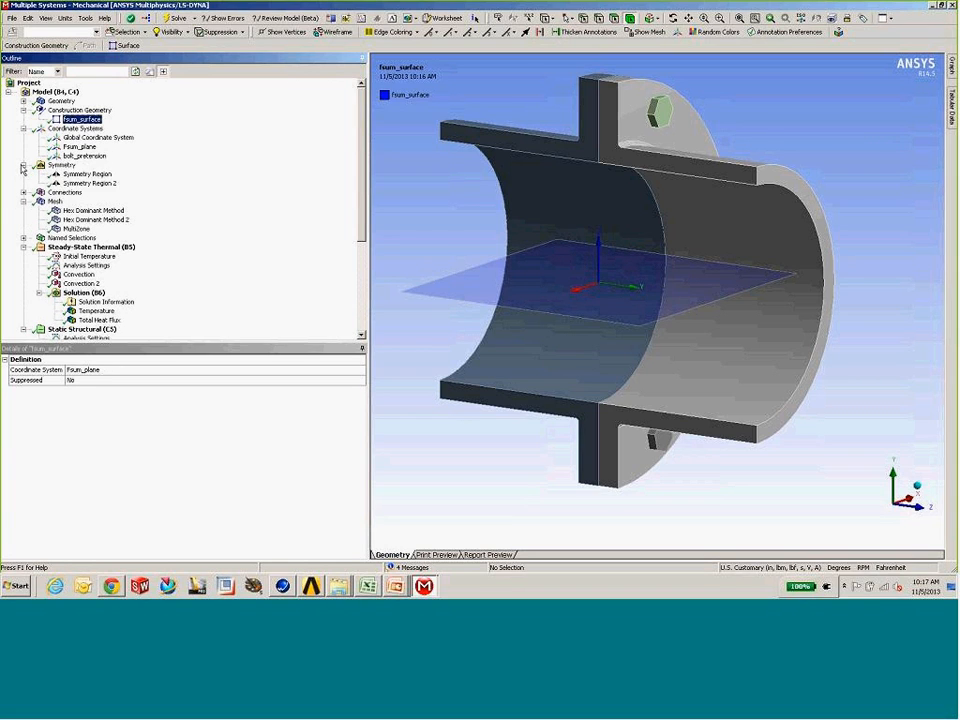
click(87, 174)
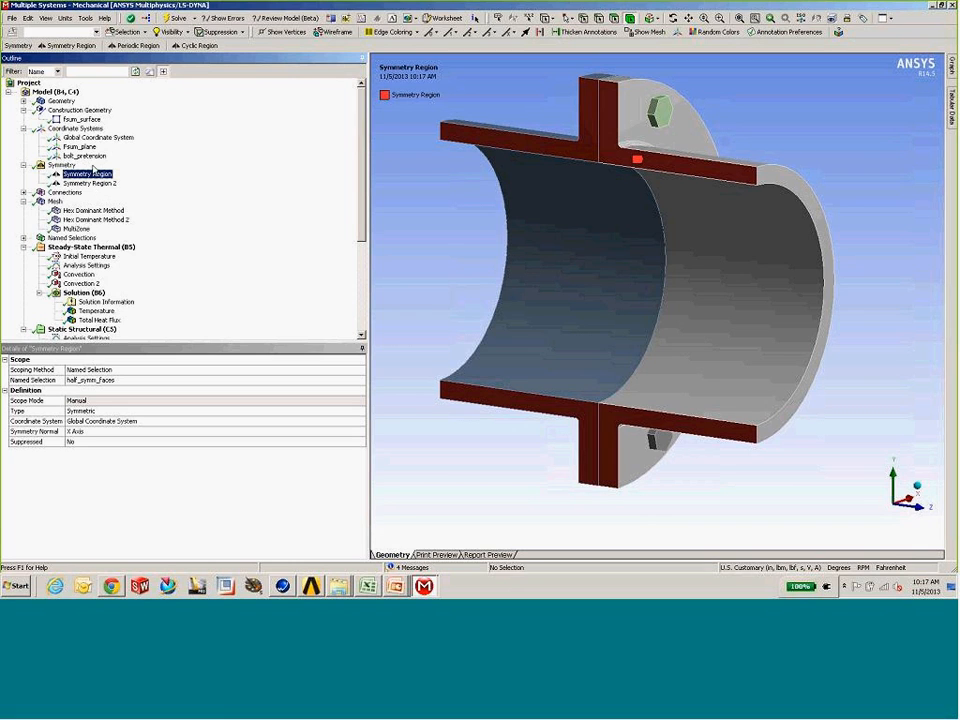
right_click(70, 164)
mouse_move(110, 170)
click(170, 172)
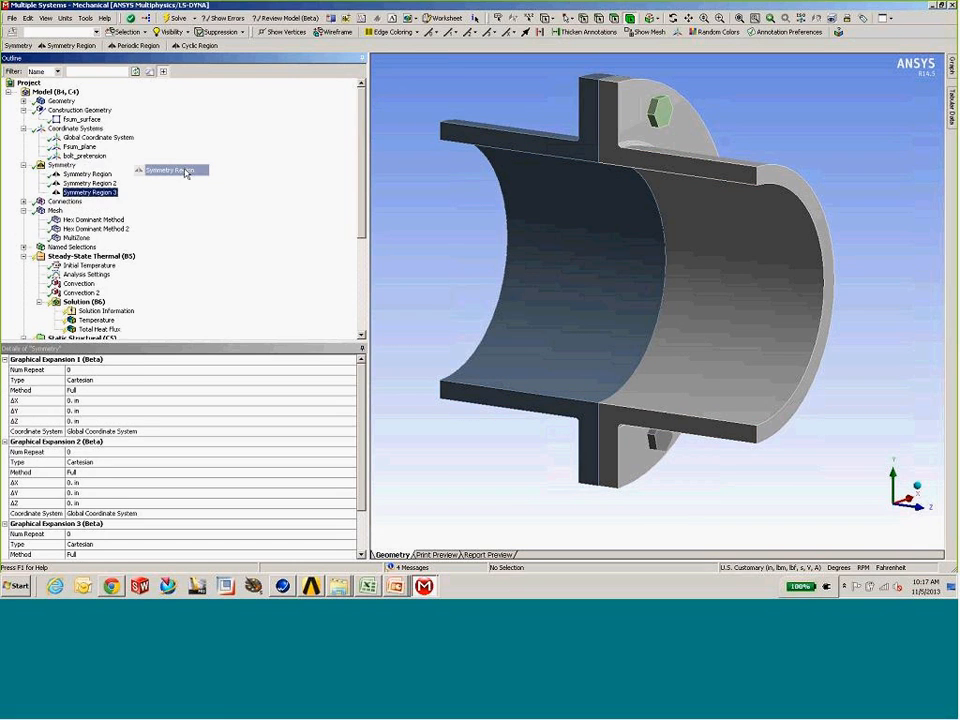
Step: Set the new symmetry region's scoping method to Named Selection and browse the available named selections
click(121, 371)
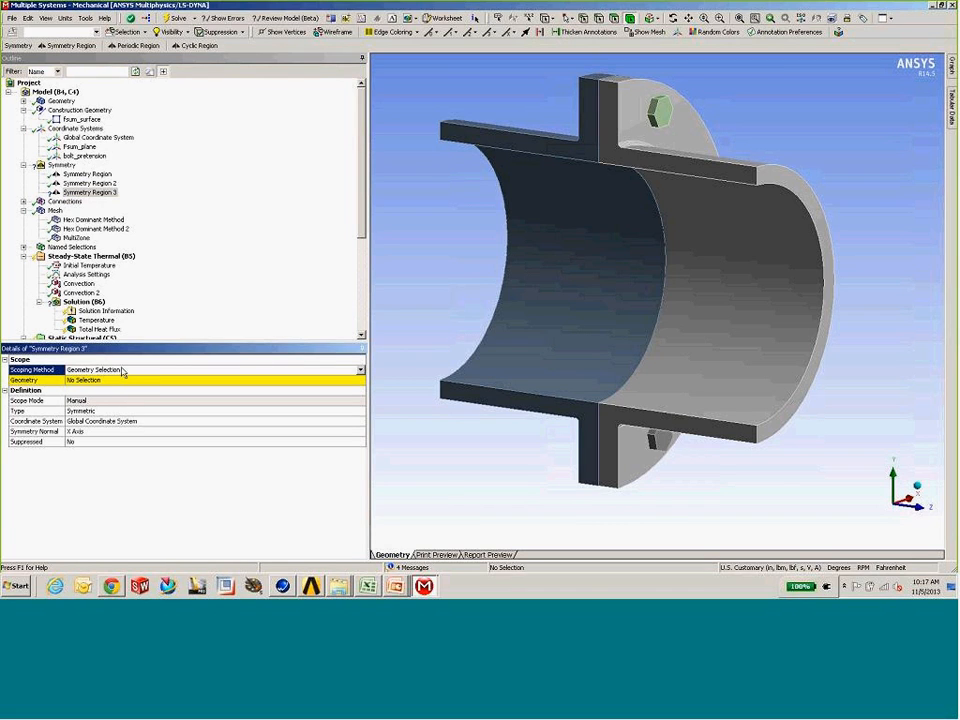
click(361, 370)
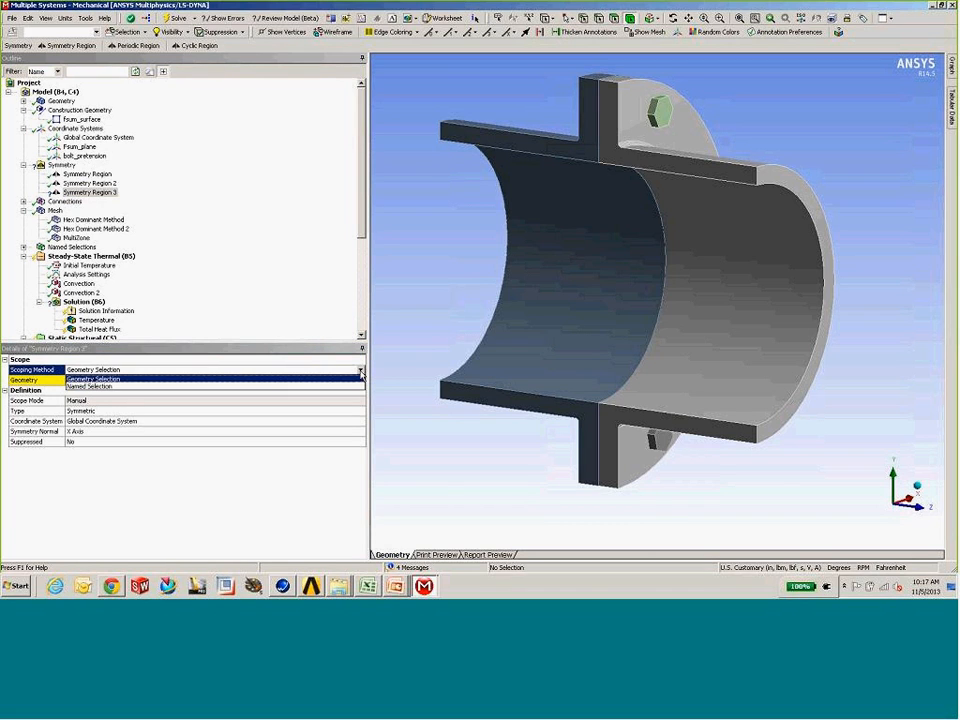
click(169, 386)
click(361, 381)
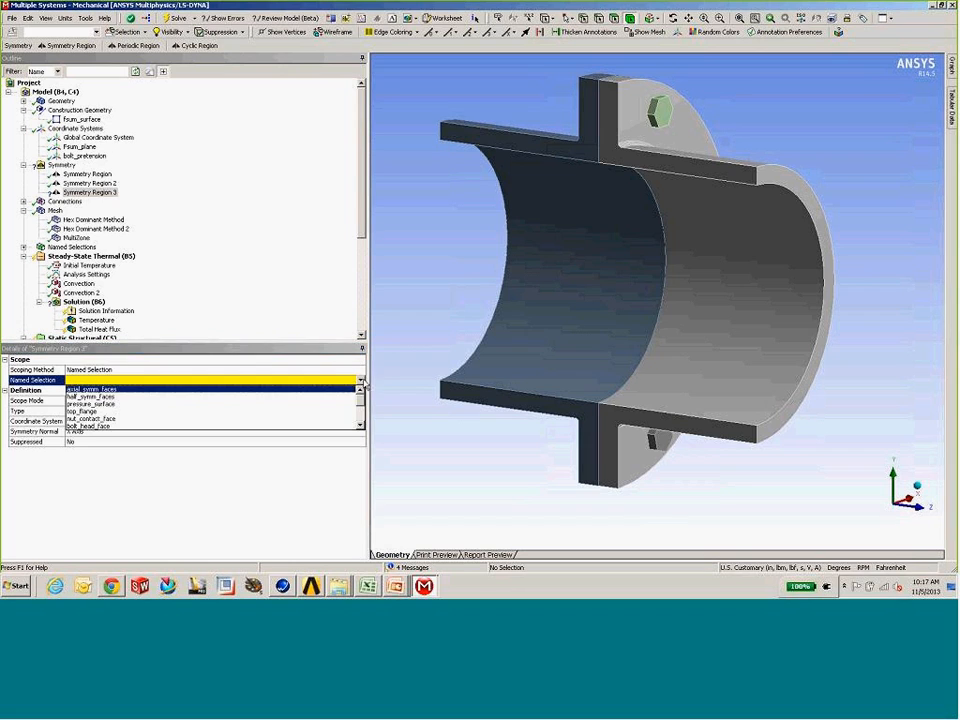
drag(363, 409, 364, 391)
mouse_move(364, 393)
mouse_down()
mouse_move(365, 423)
mouse_move(363, 392)
mouse_up()
Step: Expand Named Selections and examine the geometry covered by the symmetry, top flange, nut contact and bolt head selections
click(23, 246)
click(88, 148)
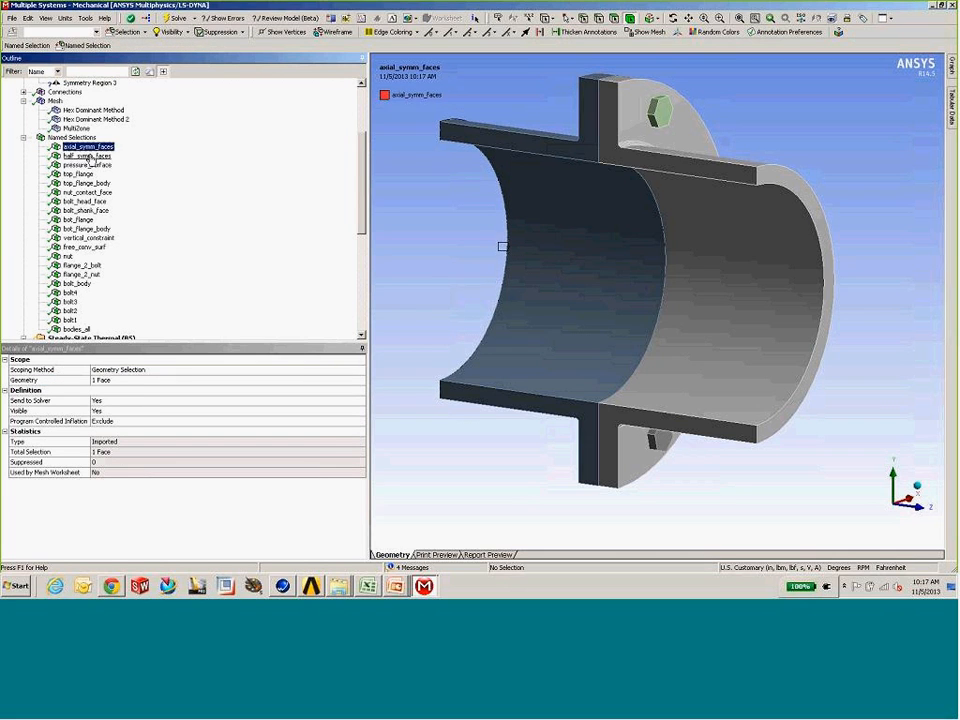
click(88, 156)
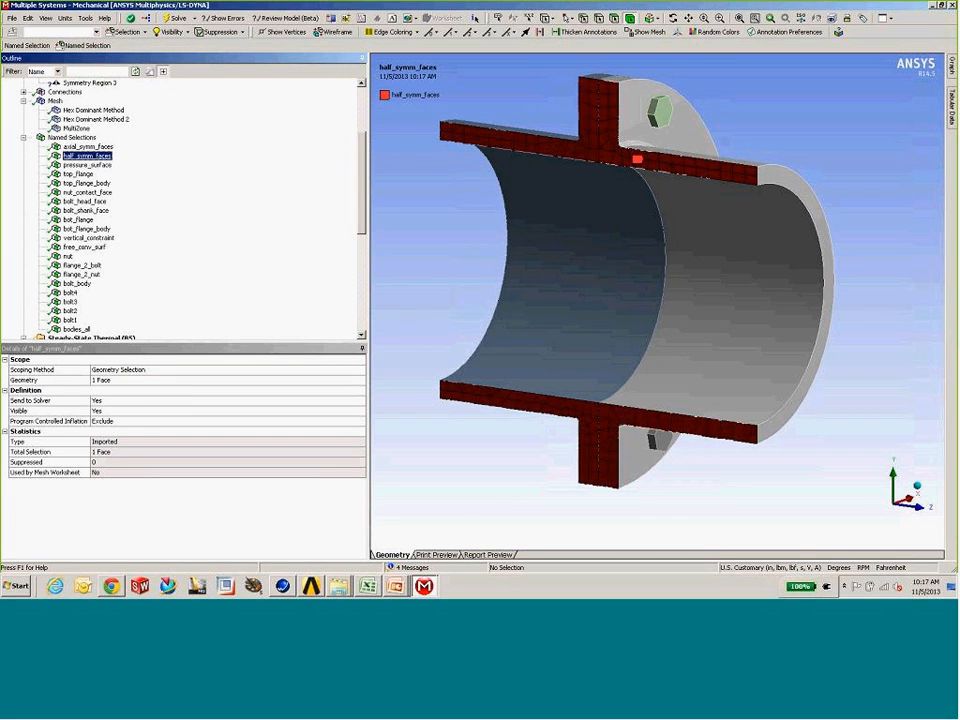
click(78, 174)
click(85, 183)
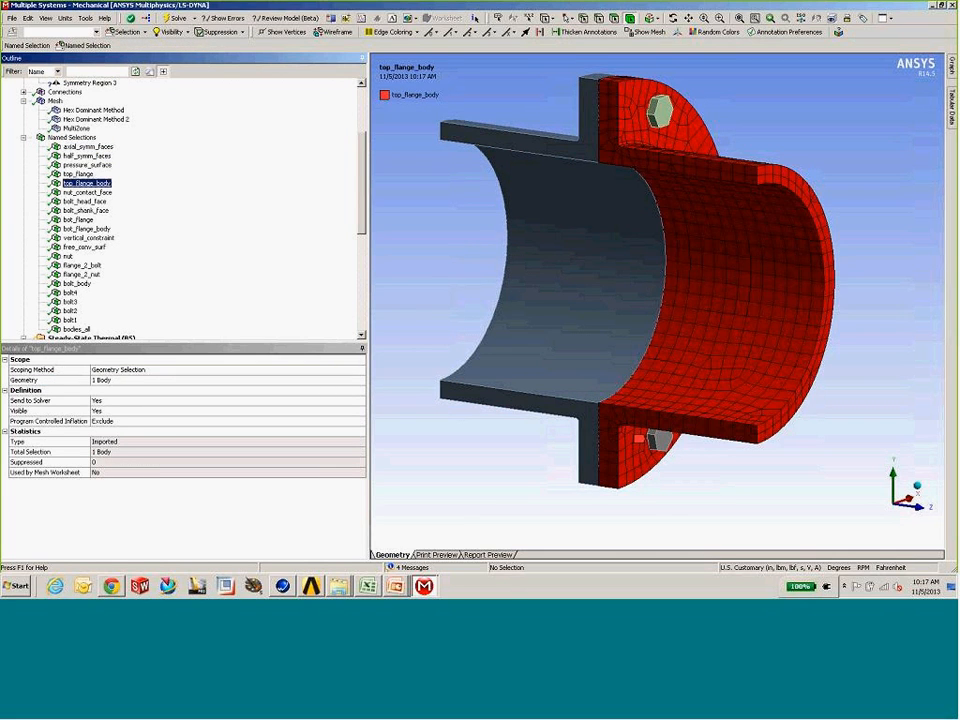
click(82, 201)
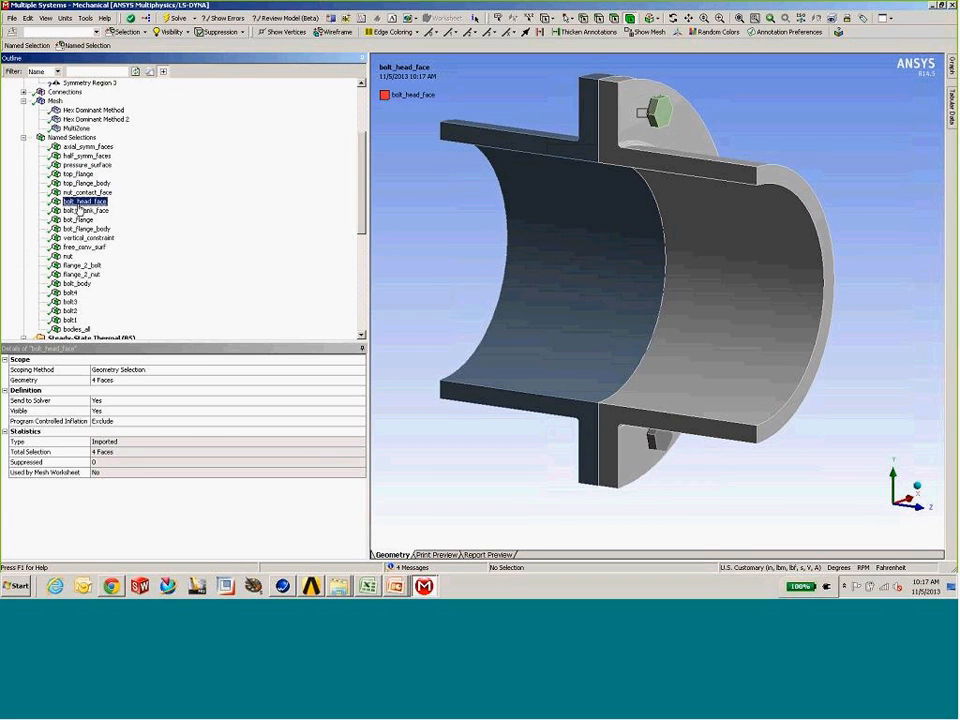
key(Up)
key(Up)
key(Up)
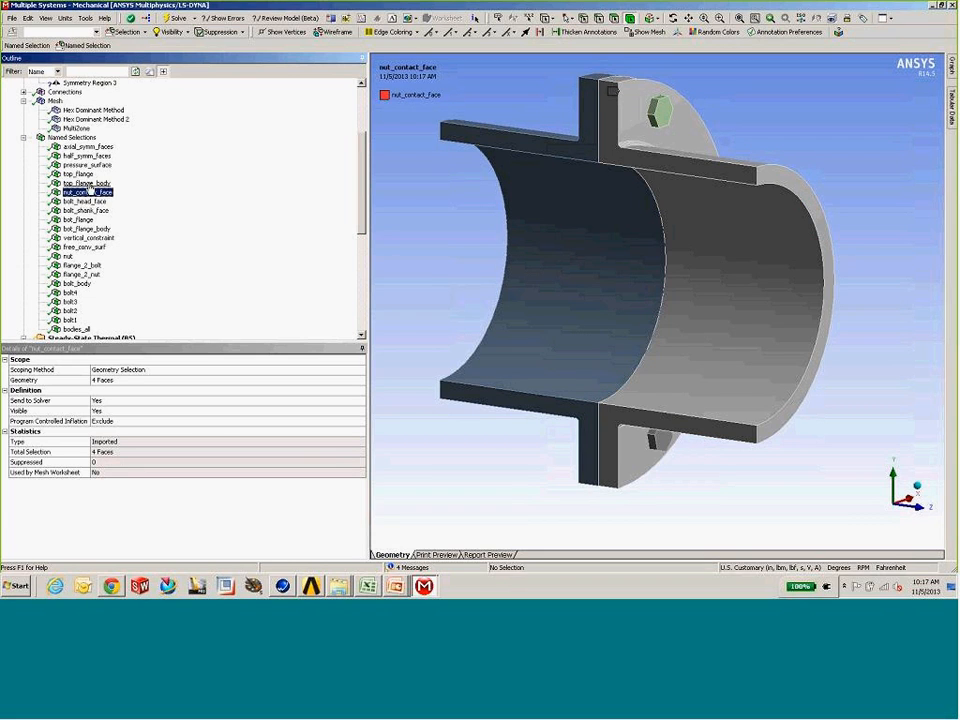
Step: Compare the top_flange face selection with the top_flange_body selection on the model, and collapse Named Selections
middle_drag(799, 192, 715, 225)
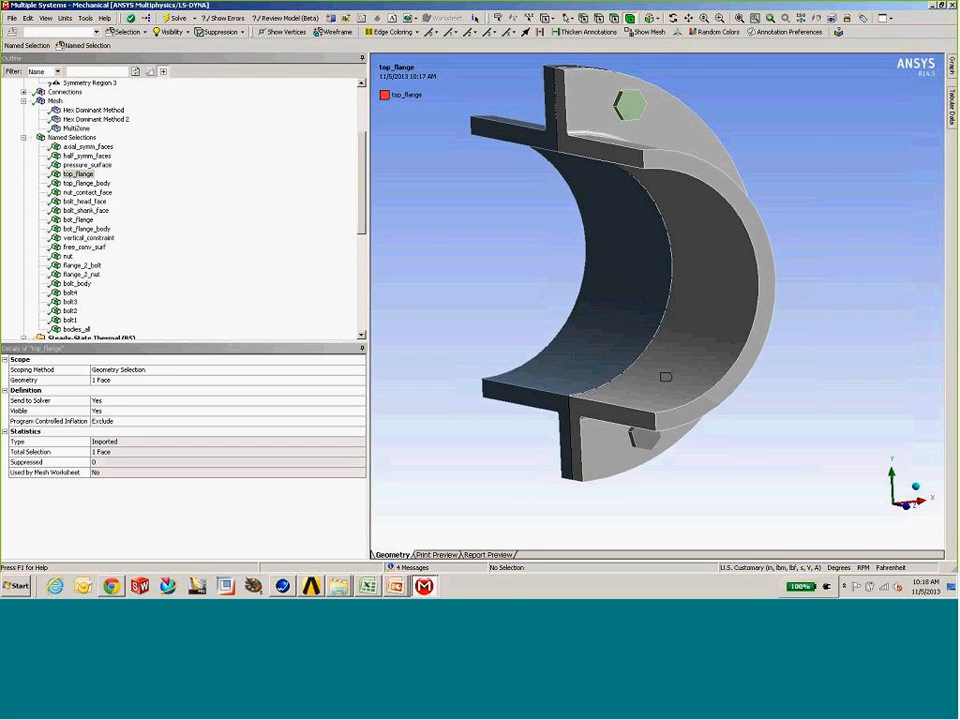
click(80, 184)
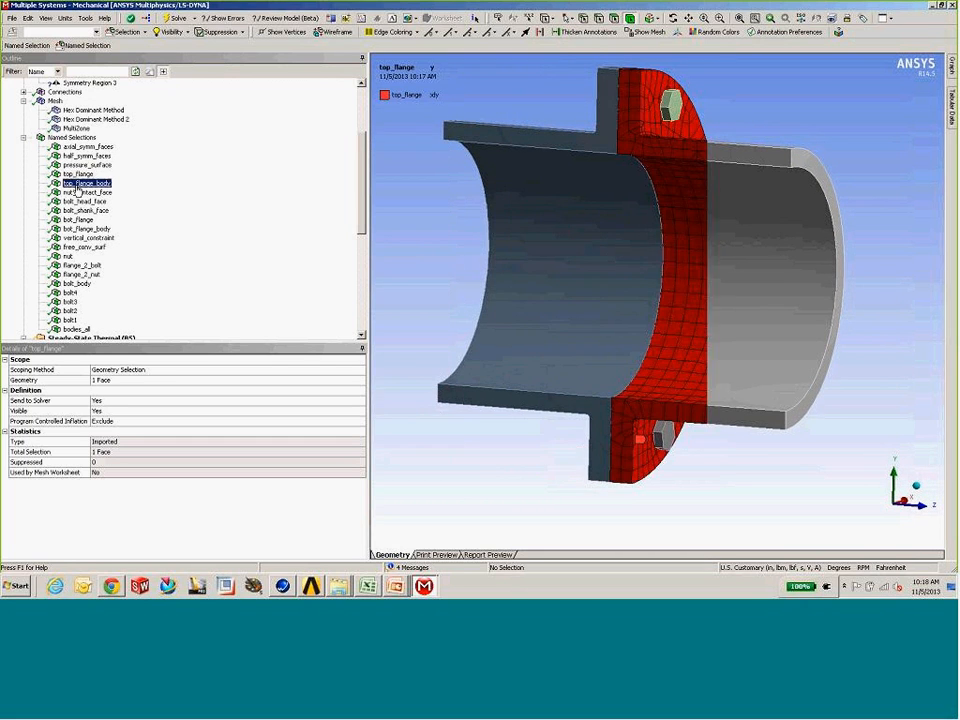
click(77, 193)
click(77, 185)
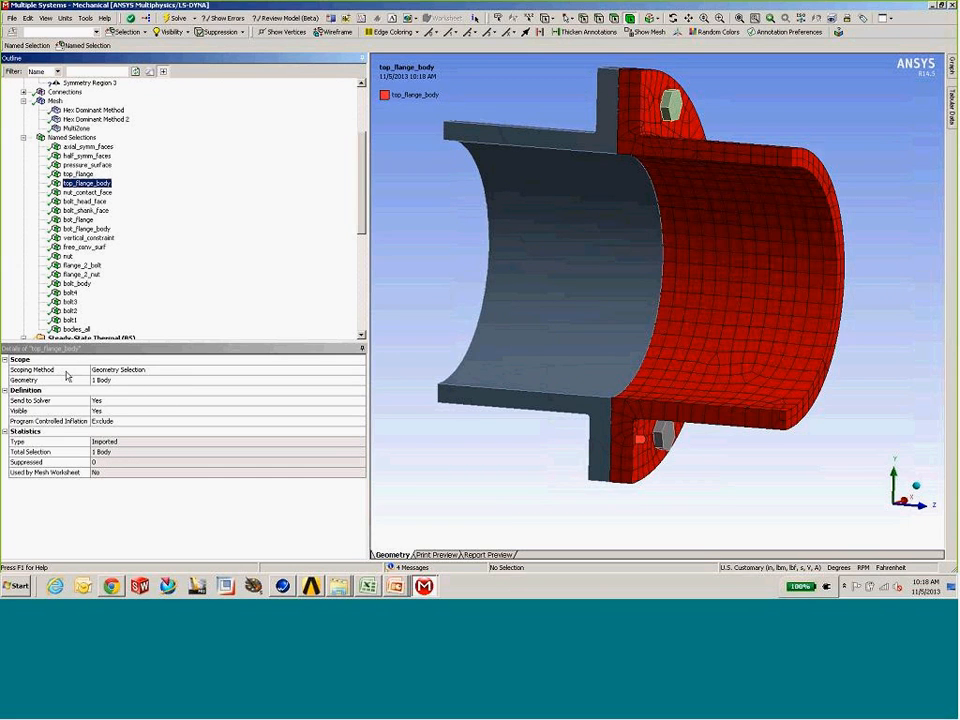
middle_drag(600, 268, 480, 234)
click(23, 137)
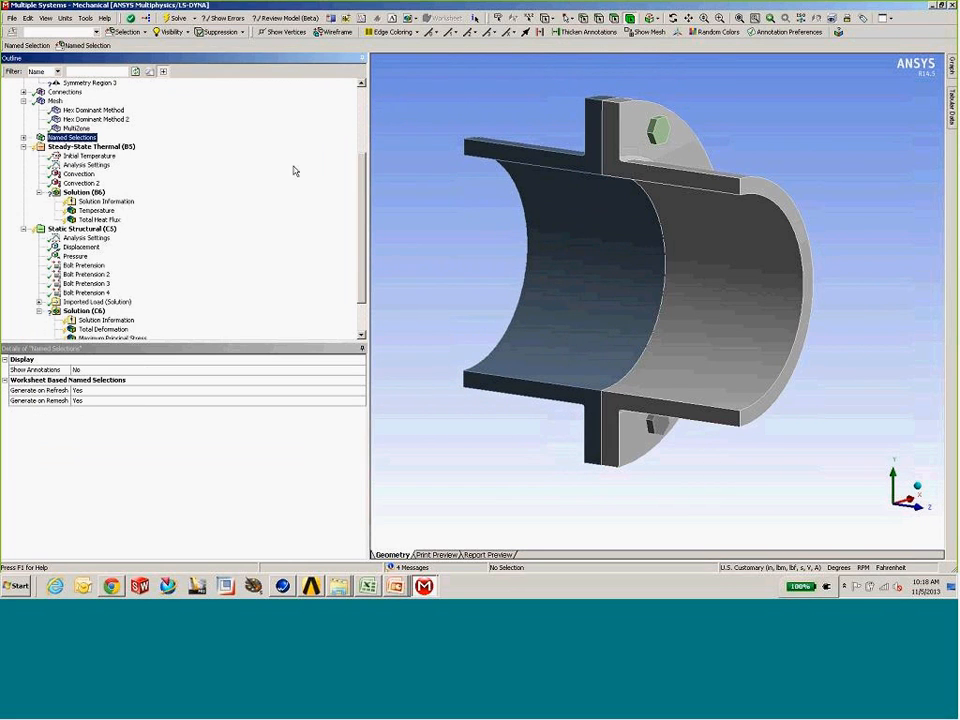
Step: Delete the unscoped Symmetry Region 3 from the Symmetry branch
drag(366, 173, 365, 123)
click(89, 164)
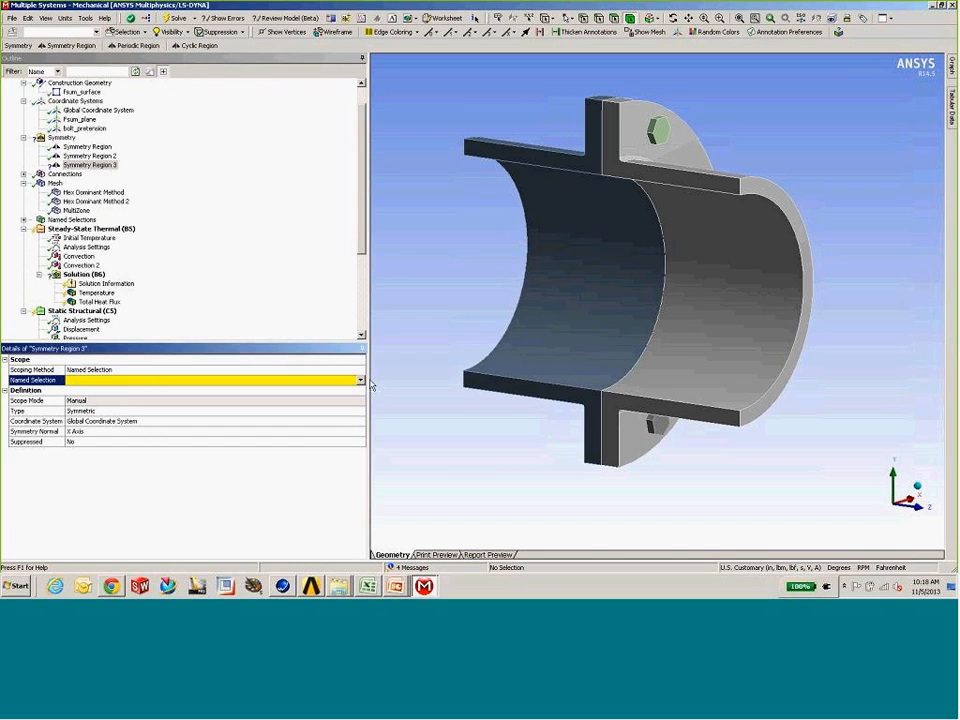
click(361, 381)
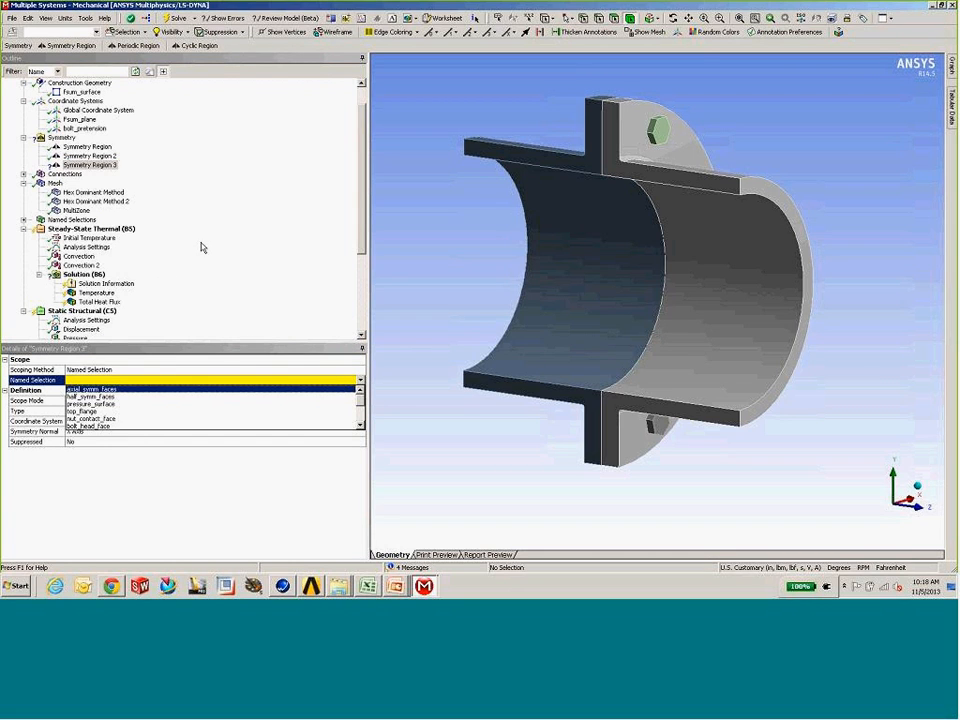
right_click(117, 164)
click(145, 261)
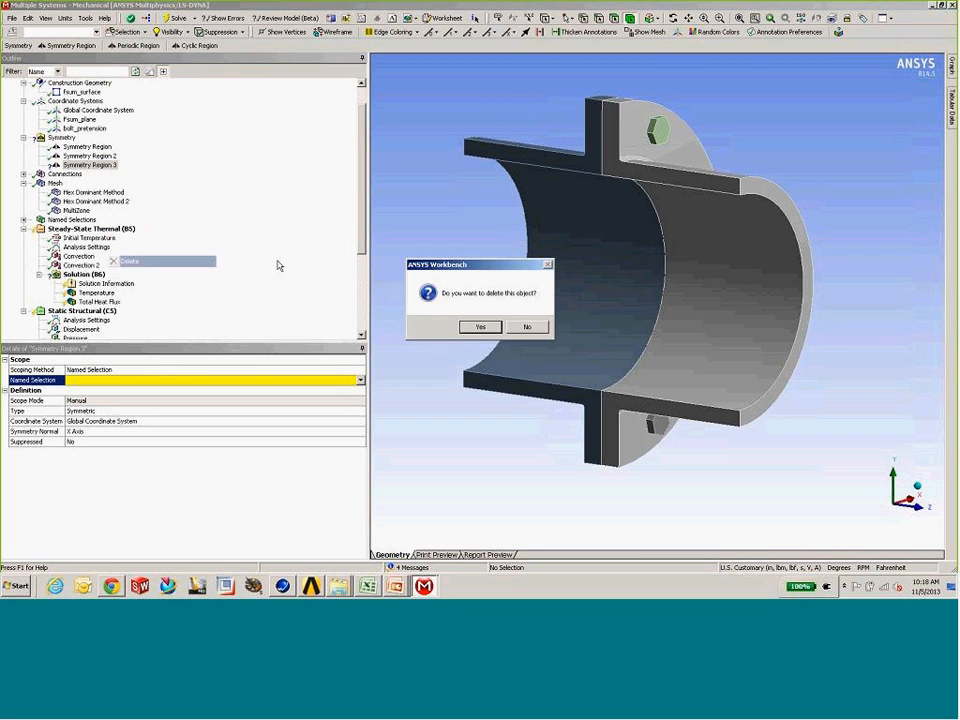
click(480, 327)
Step: Compare the faces and normal directions of the two remaining symmetry regions, and collapse the Symmetry and Coordinate Systems branches
click(95, 146)
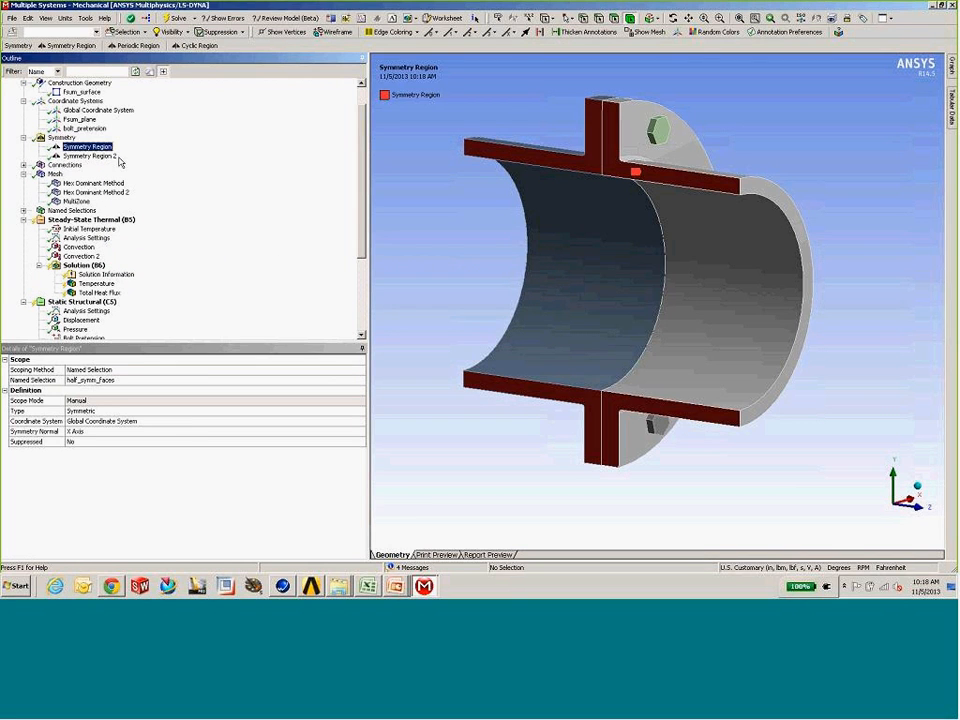
click(106, 157)
middle_drag(540, 172, 723, 170)
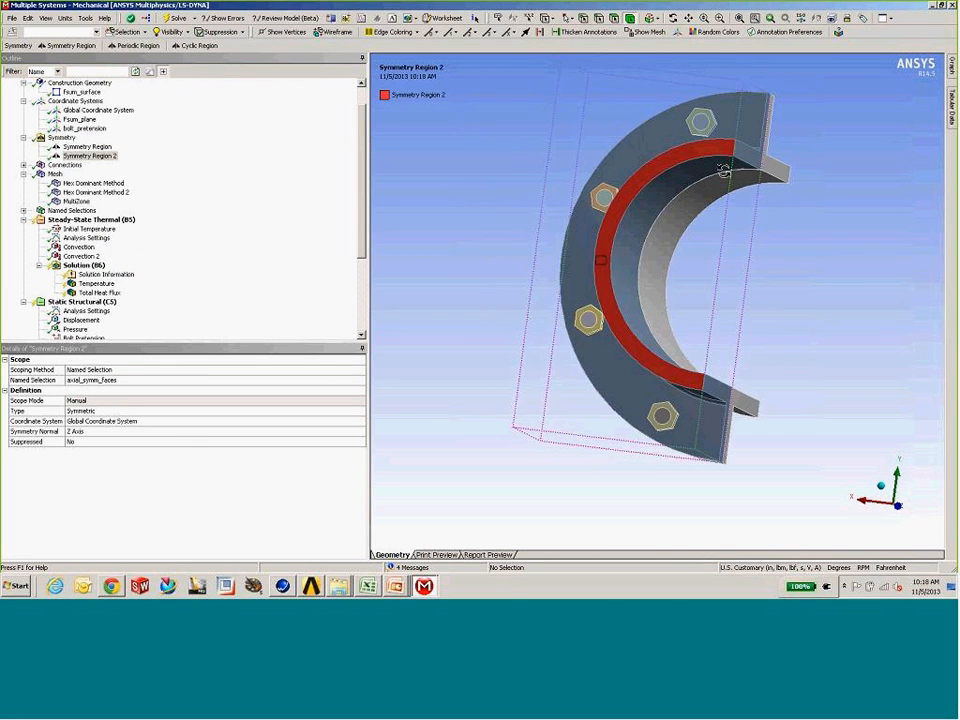
middle_drag(610, 256, 636, 309)
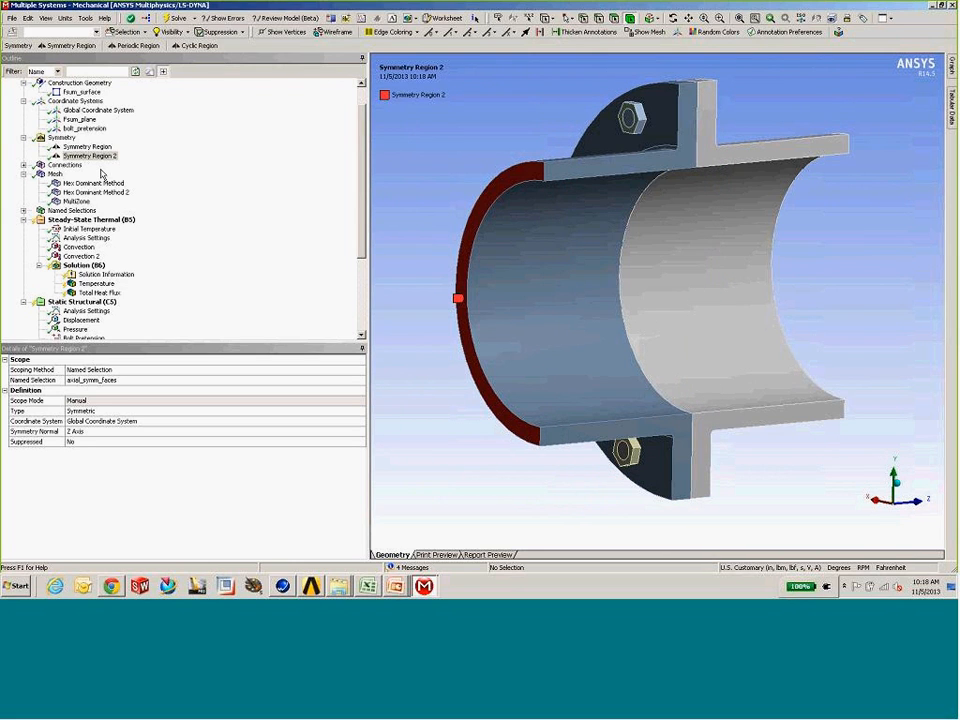
click(22, 138)
click(23, 101)
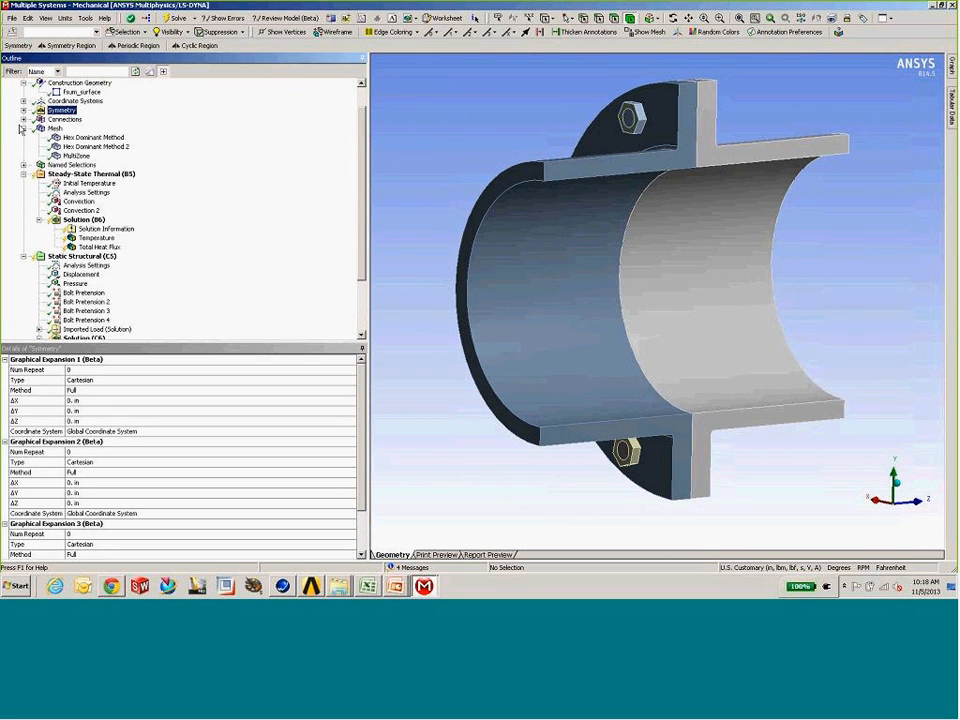
Step: Expand Connections with its pipe flange, bolt_to_flange and bolt_to_nut contact groups, and check which connection objects can be inserted
click(23, 119)
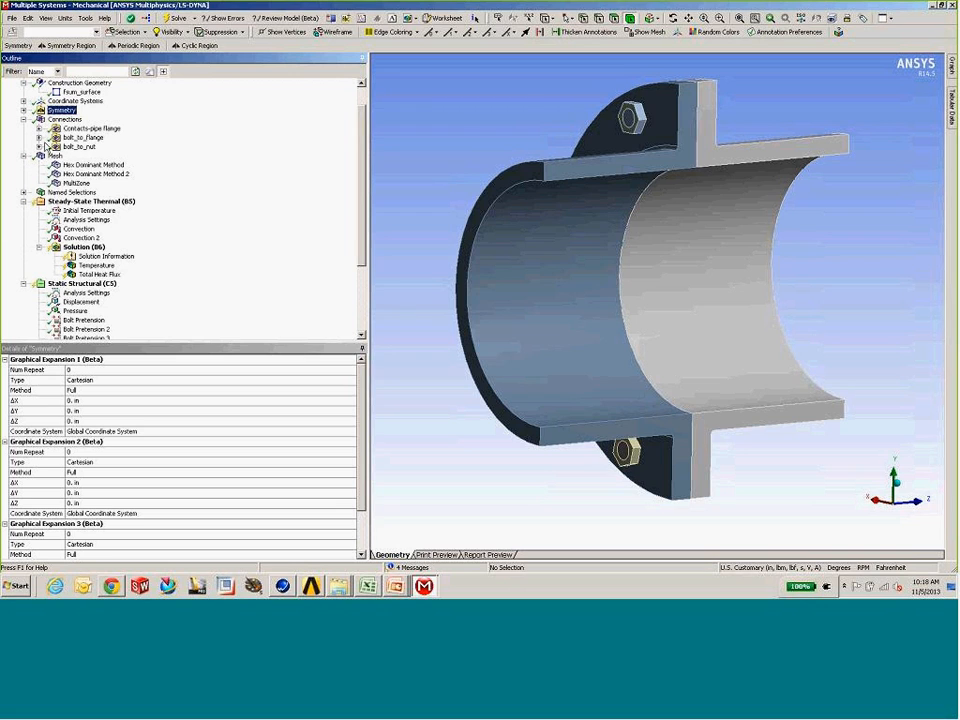
click(39, 129)
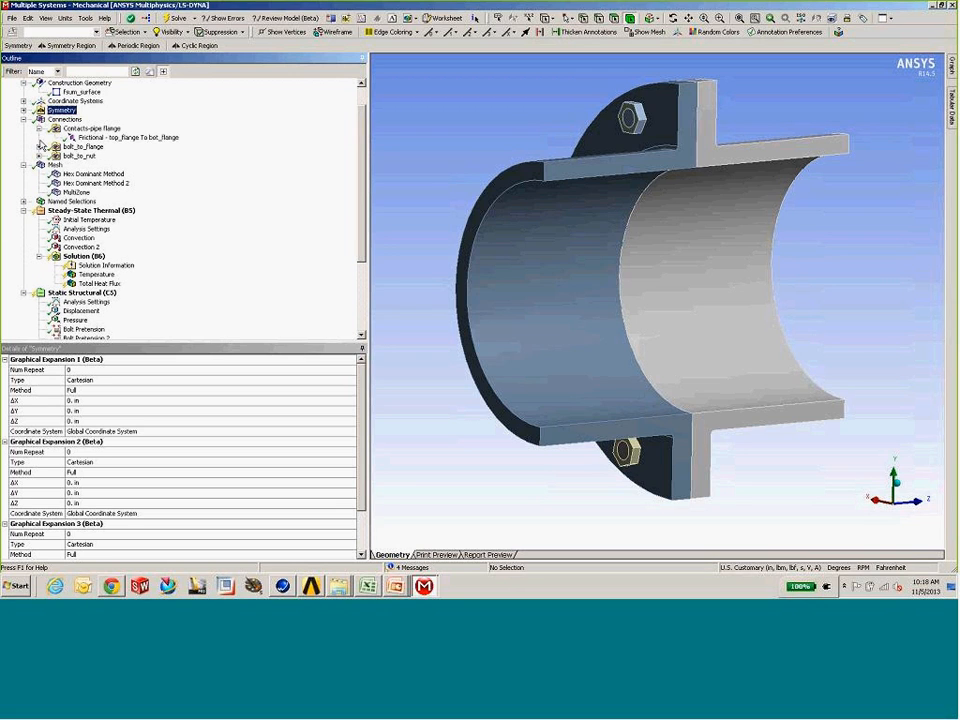
right_click(64, 120)
mouse_move(180, 127)
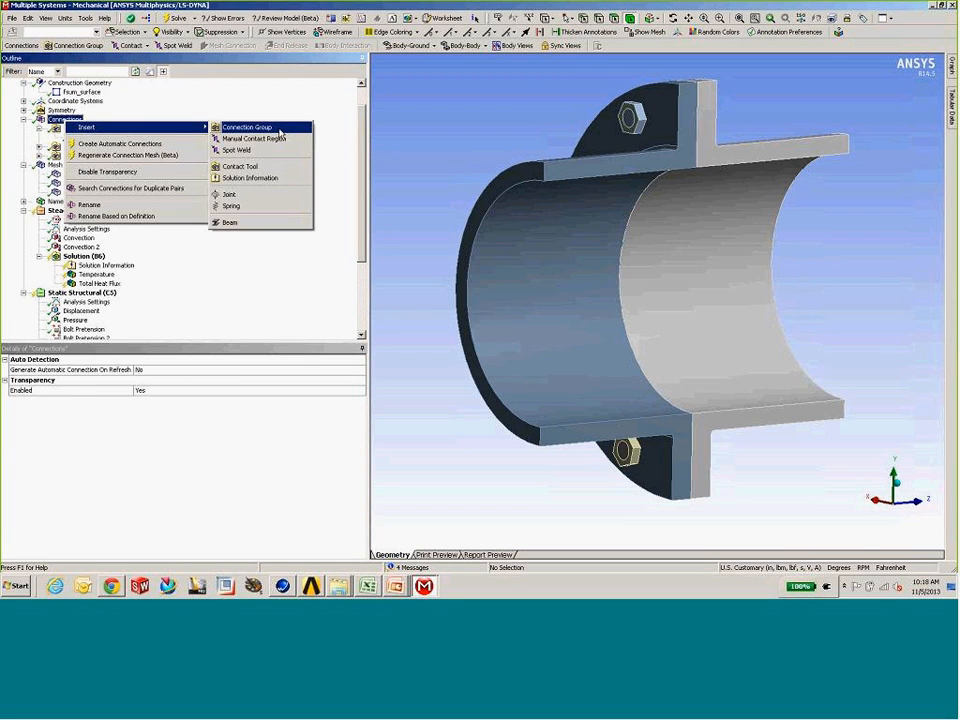
key(Escape)
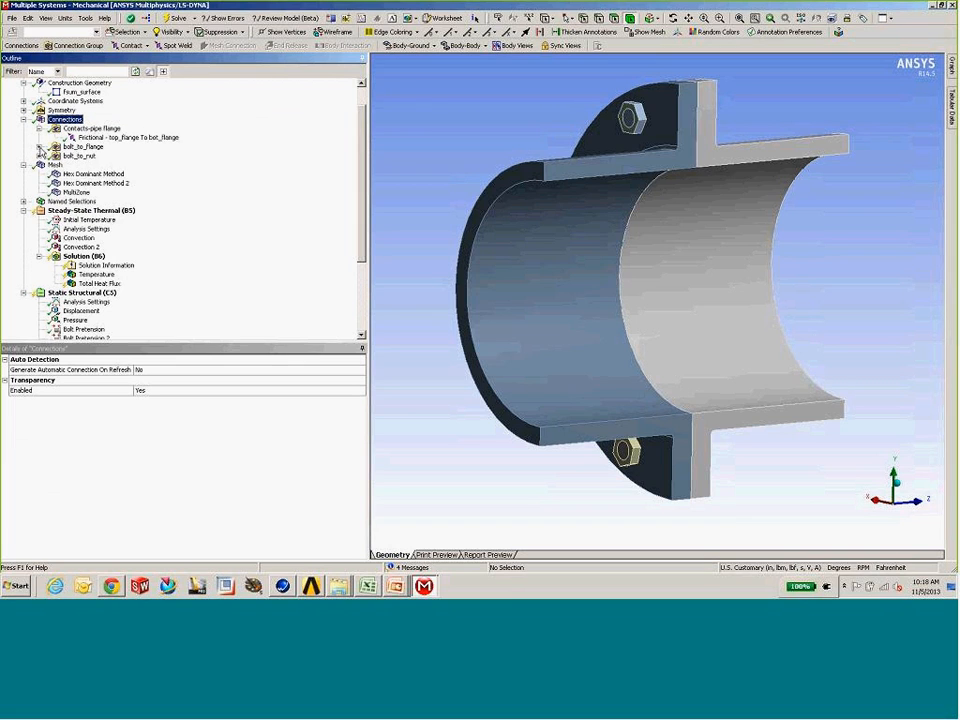
click(39, 147)
click(38, 174)
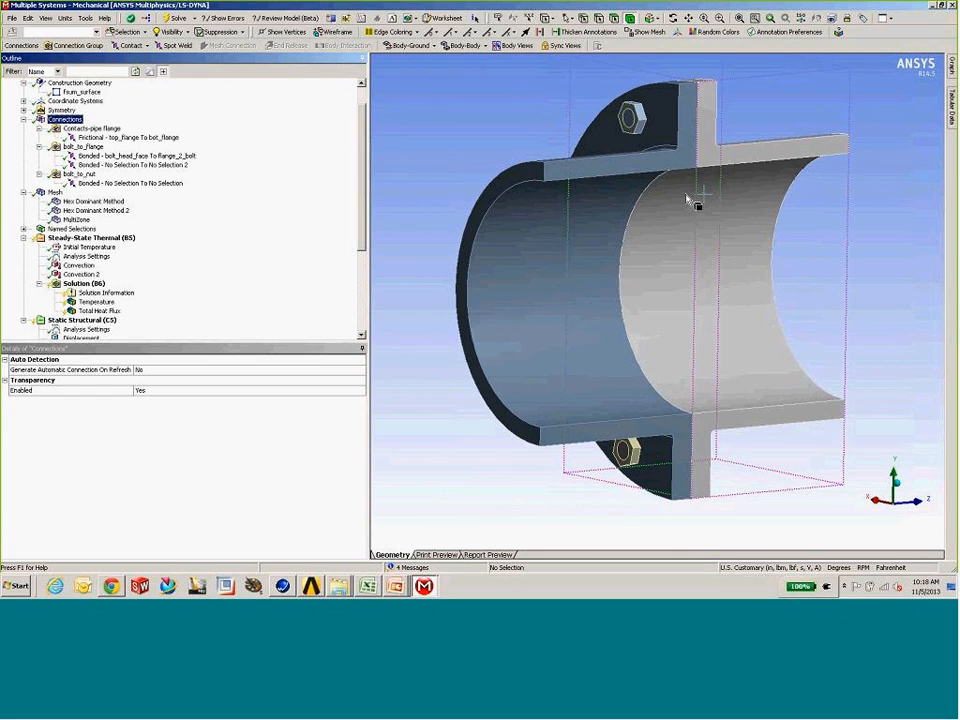
ctrl+middle_drag(692, 228, 681, 239)
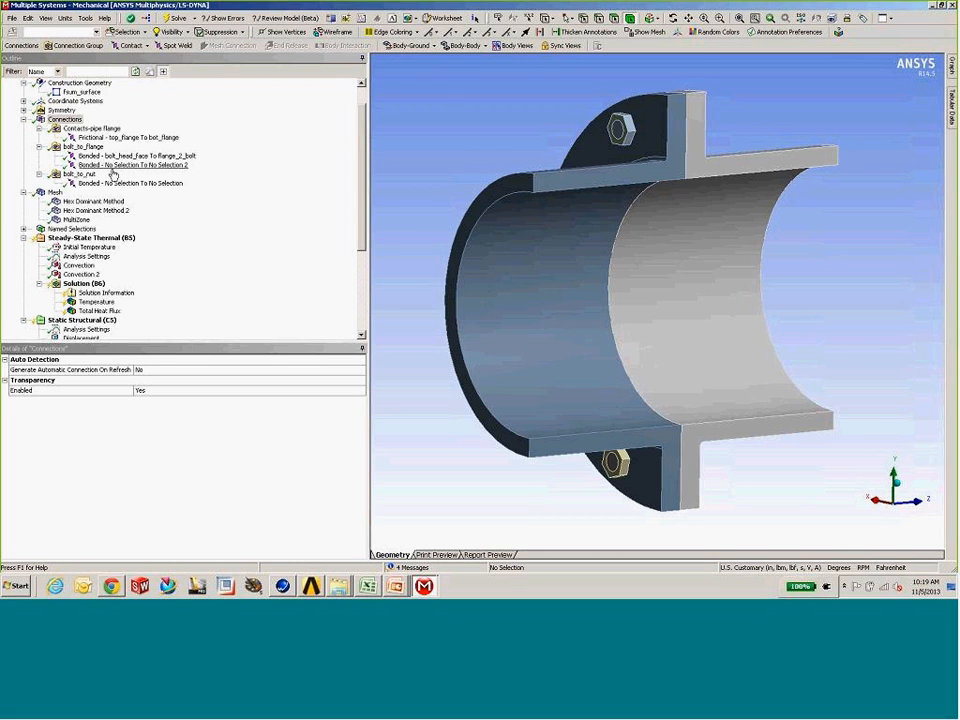
middle_drag(645, 262, 705, 253)
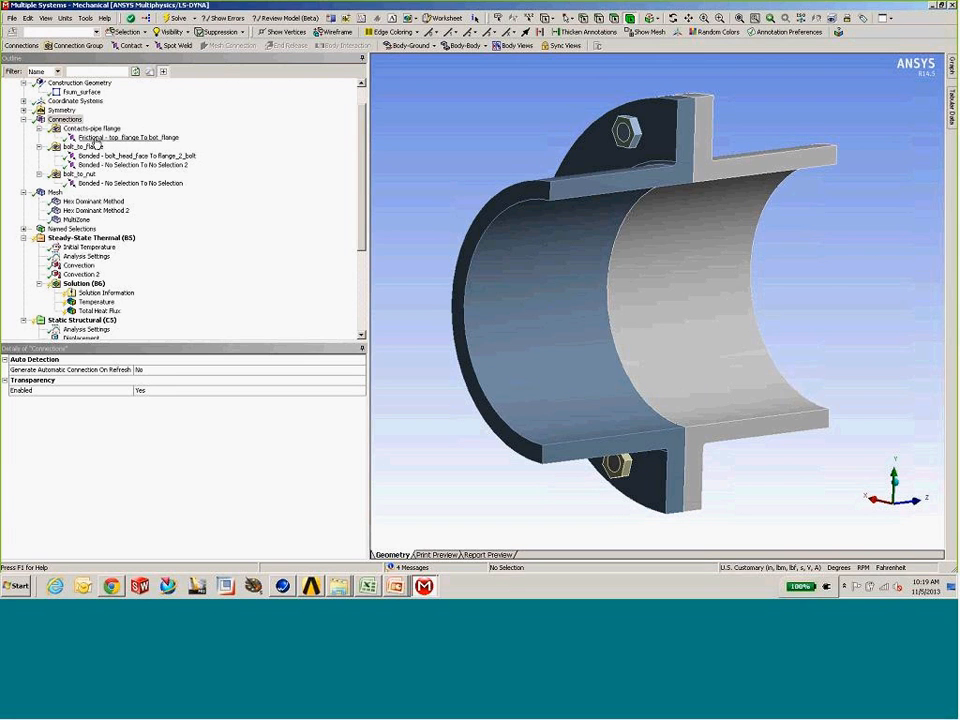
Step: Examine the frictional contact between top_flange and bot_flange and its details from both sides of the joint
click(100, 137)
middle_drag(636, 236, 470, 300)
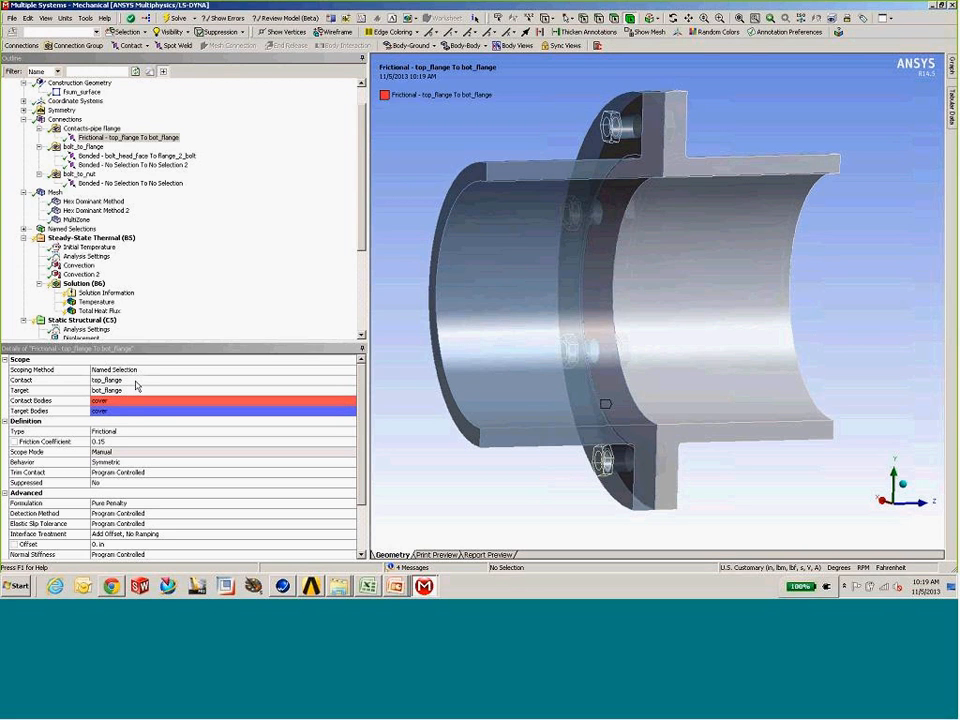
middle_drag(392, 306, 602, 296)
Step: Examine the two bonded contacts in the bolt_to_flange group, for the bolt heads and the nuts against the flanges
click(130, 155)
middle_drag(460, 170, 572, 174)
click(143, 166)
middle_drag(521, 197, 645, 199)
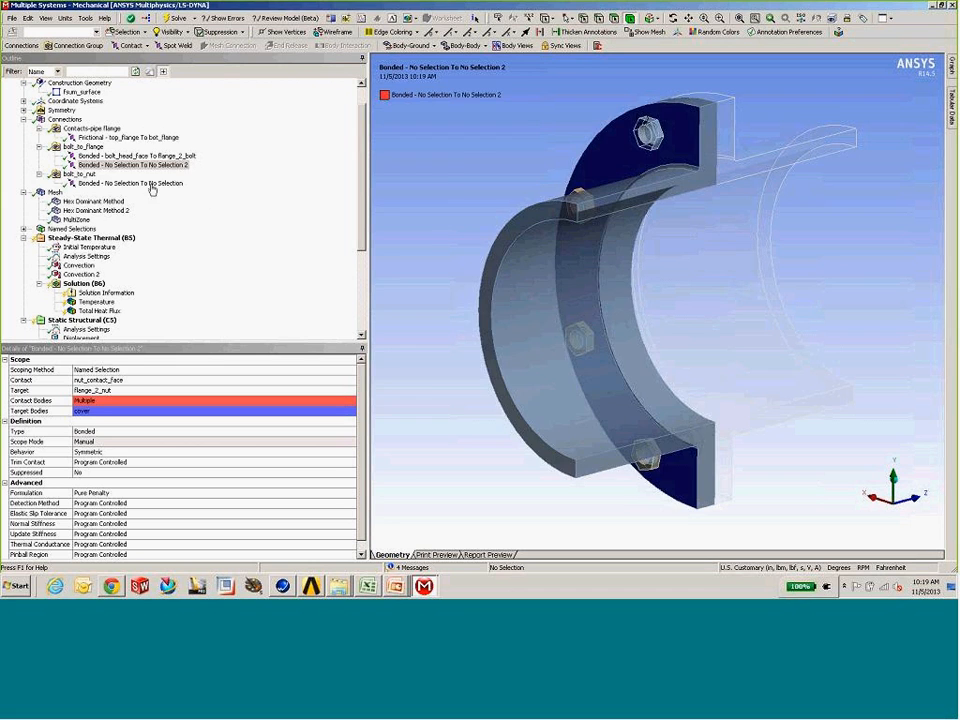
Step: Examine the bonded bolt_to_nut contact between the nuts and bolt shanks, and collapse Connections
click(152, 183)
scroll(648, 196, up, 6)
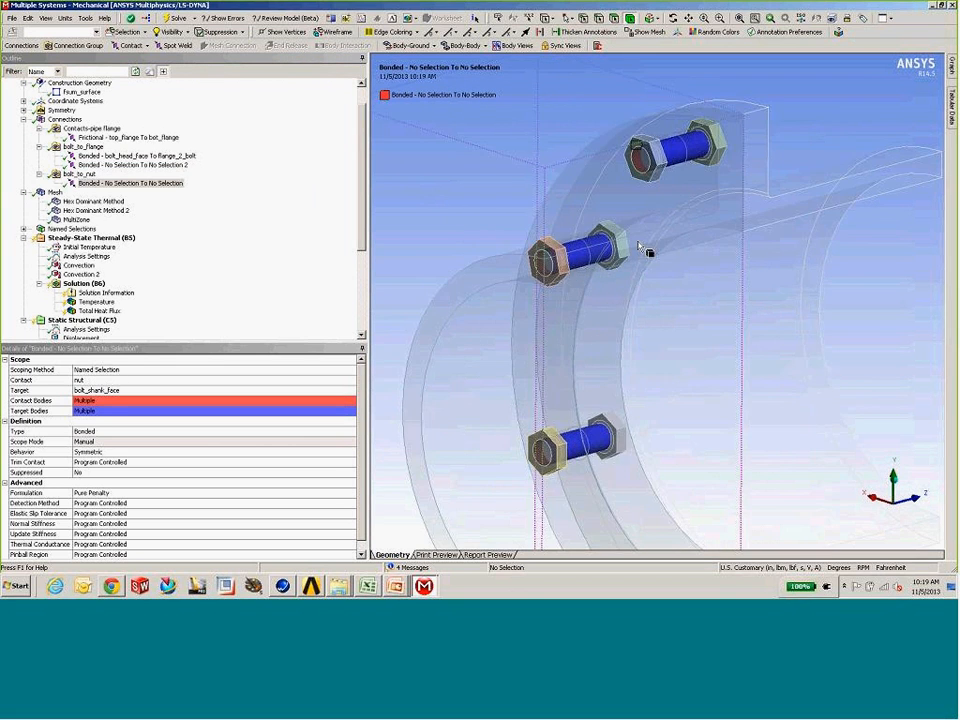
scroll(683, 265, down, 4)
middle_drag(683, 268, 754, 246)
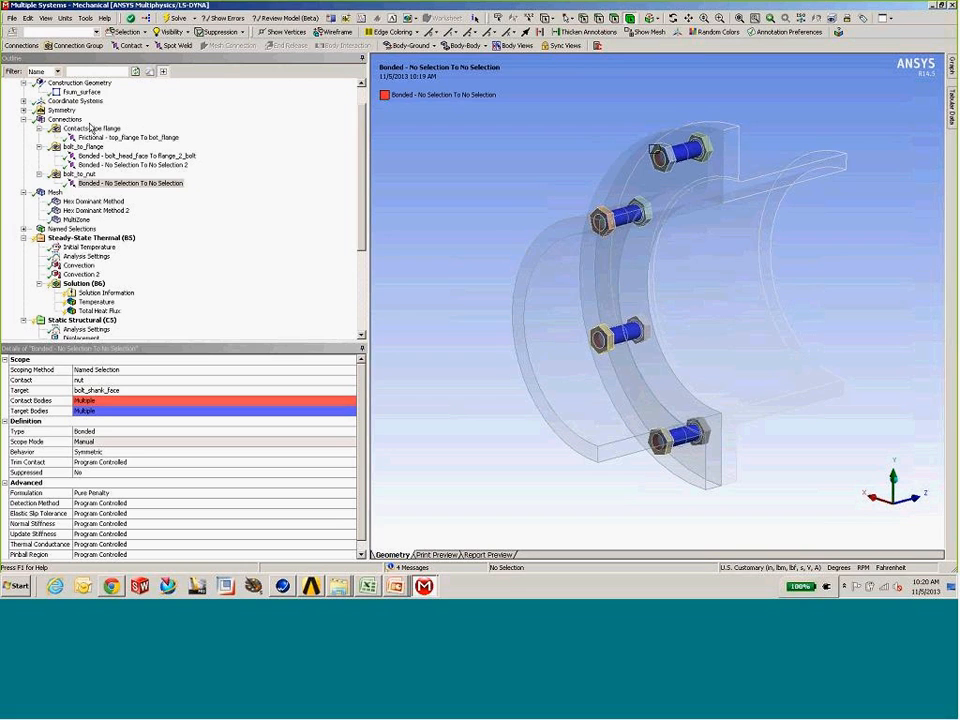
click(66, 120)
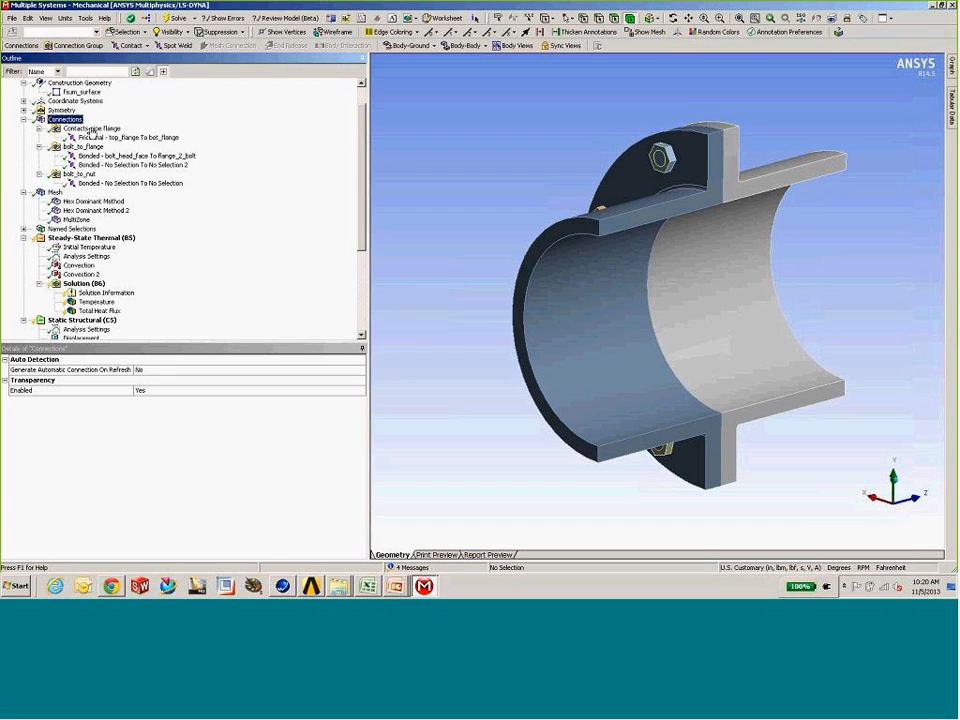
click(23, 120)
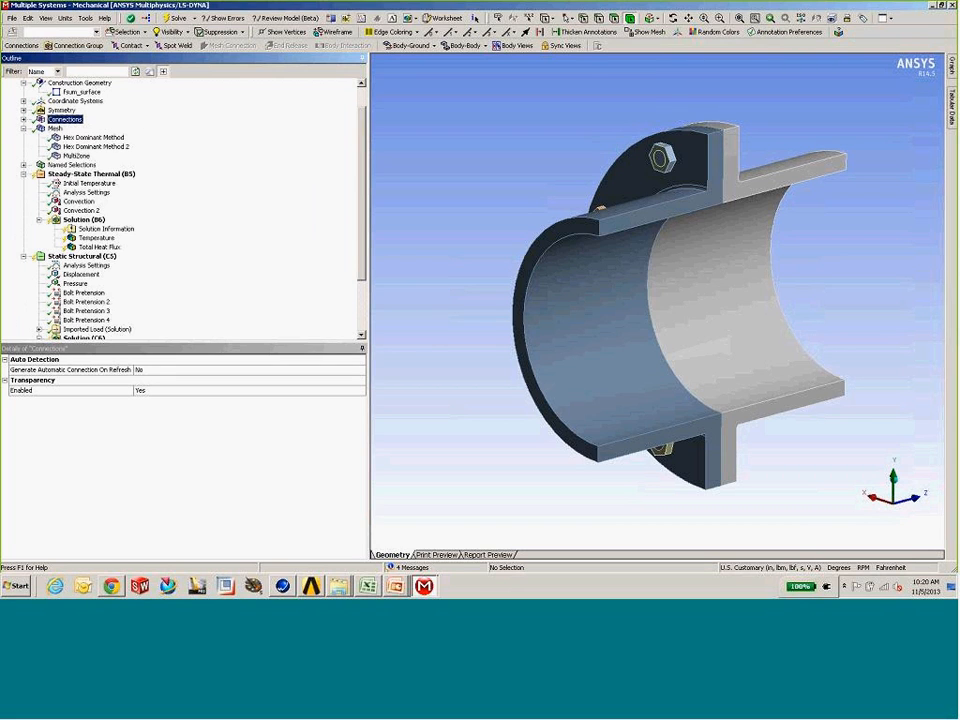
Step: Review the named-selection scoping of the two Hex Dominant mesh methods and the MultiZone method on the bolts
click(82, 138)
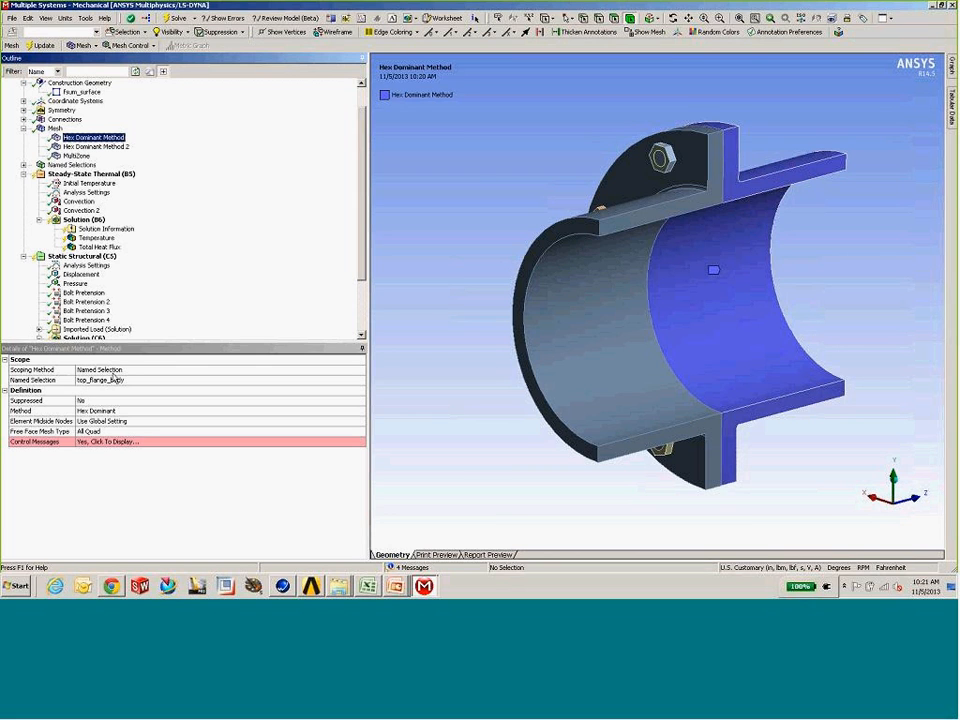
click(95, 146)
click(77, 155)
middle_drag(545, 243, 766, 272)
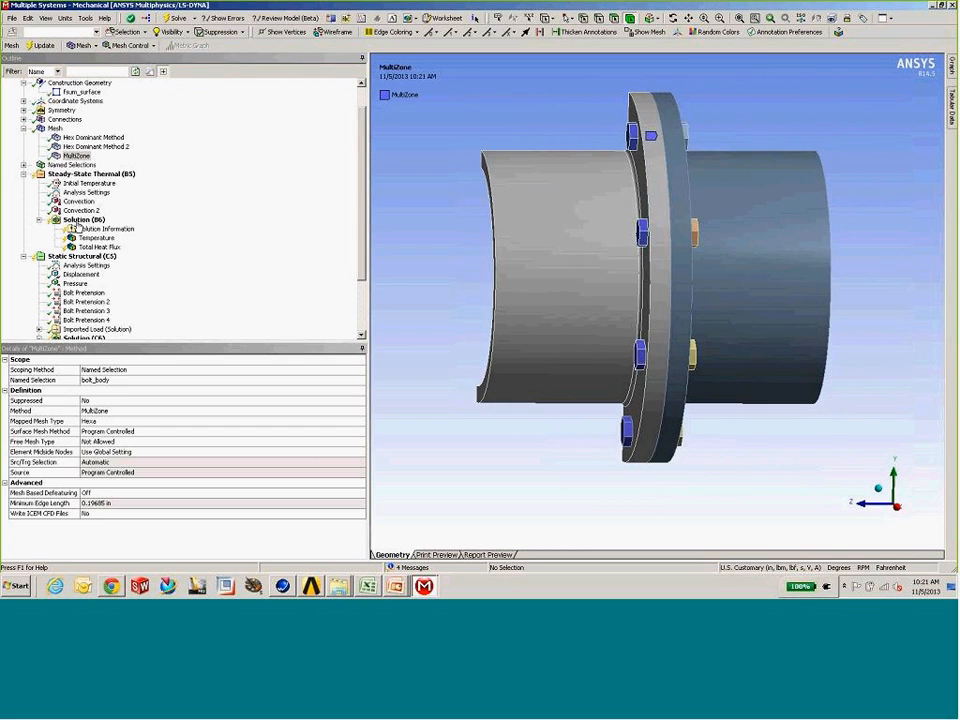
Step: Review the named-selection scoping and film coefficient settings of the two convection loads in the steady-state thermal analysis
click(78, 201)
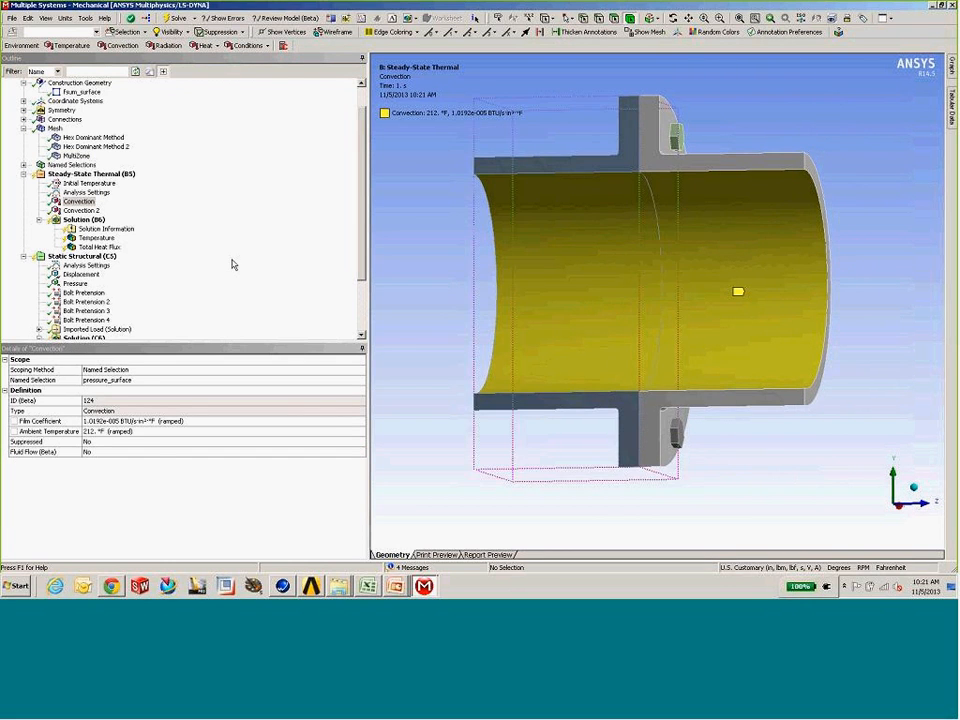
click(81, 210)
middle_drag(550, 260, 600, 264)
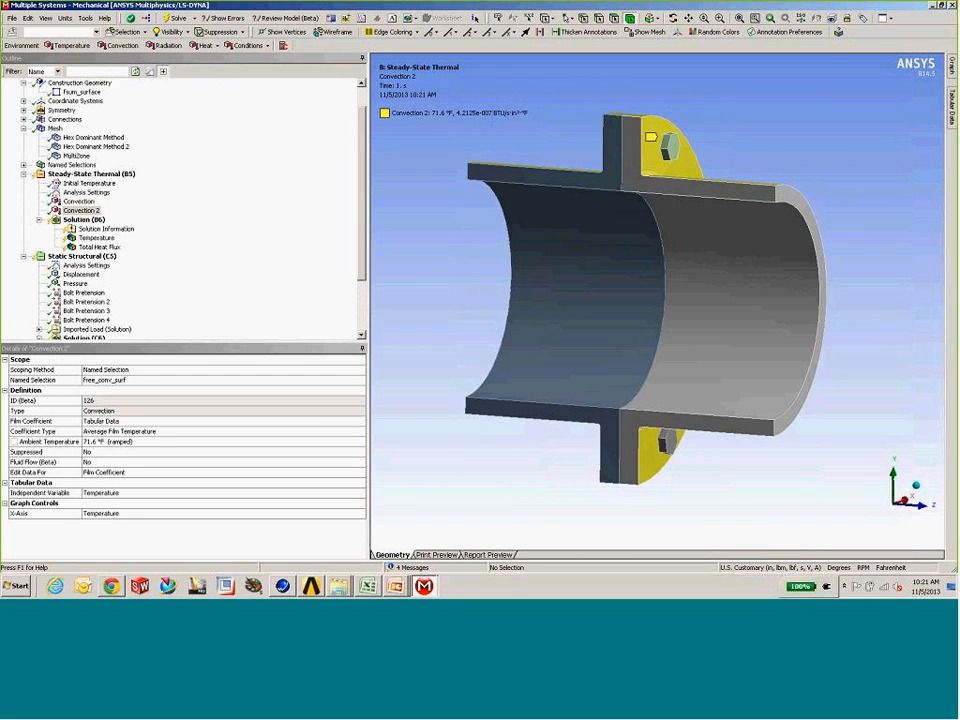
Step: Show the Total Heat Flux result on the top flange as vectors and inspect it
click(99, 246)
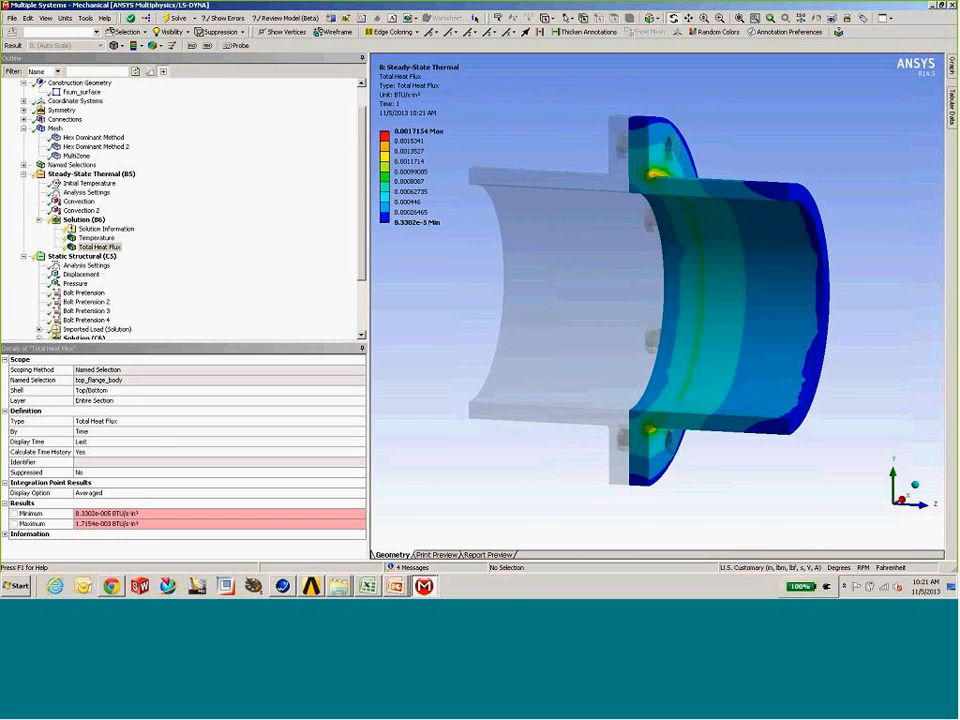
click(171, 45)
drag(500, 253, 520, 256)
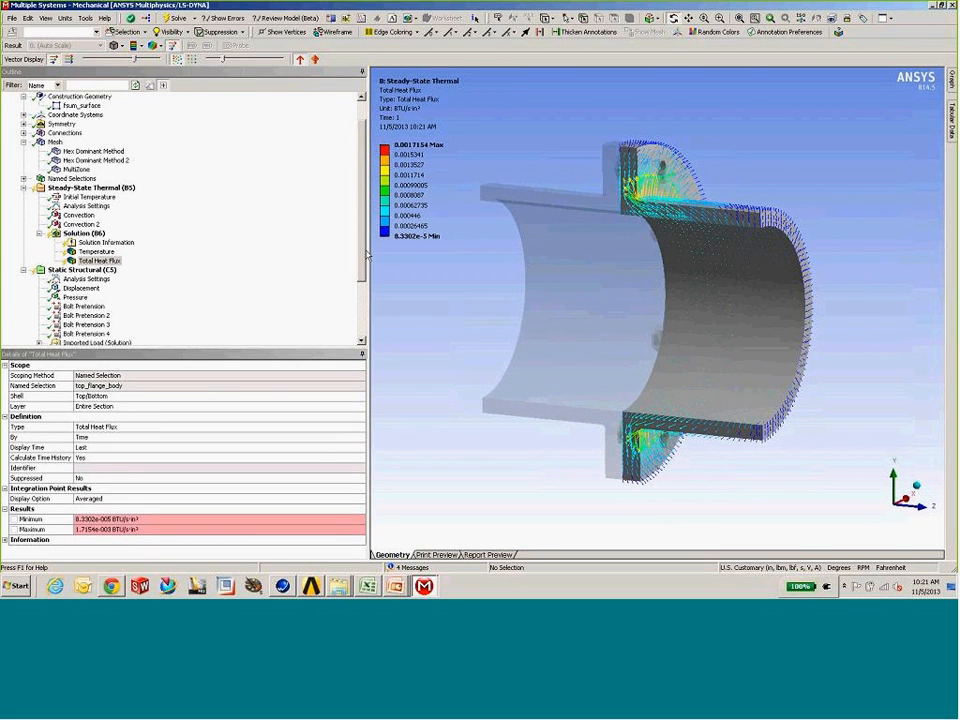
Step: Review the named-selection scoping of the first bolt pretension, the pressure and the displacement constraint in the static structural analysis
scroll(275, 190, down, 3)
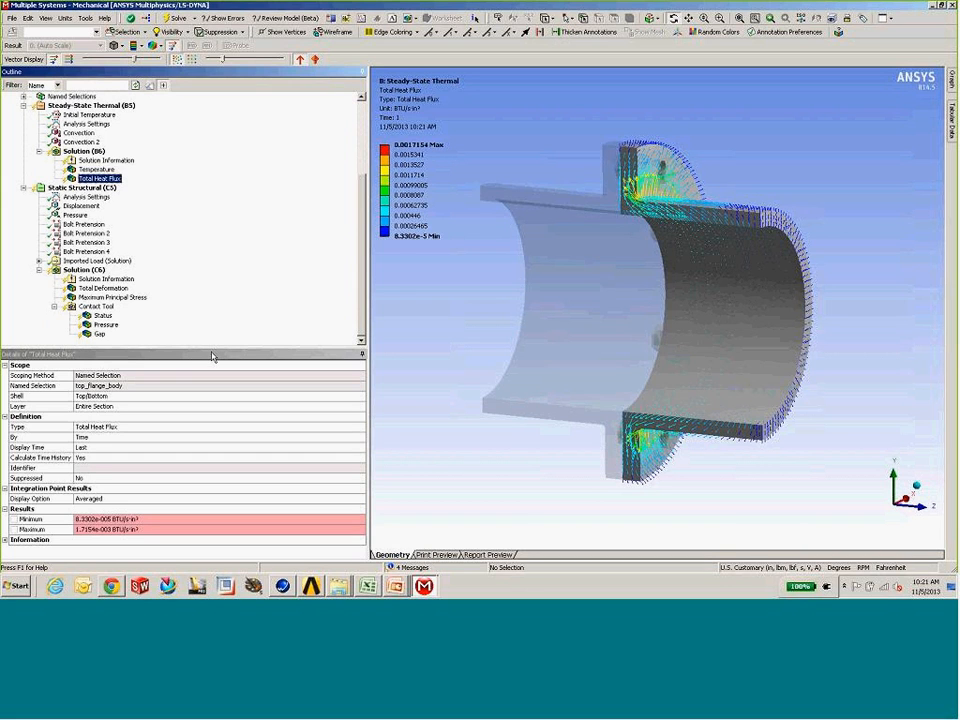
click(83, 224)
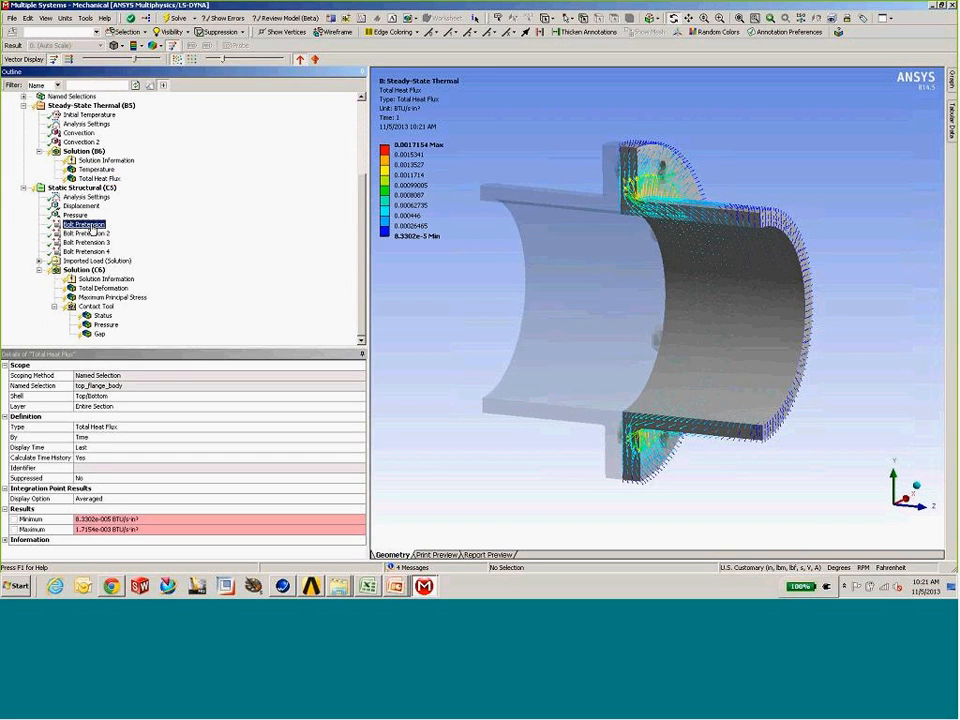
middle_drag(540, 262, 390, 250)
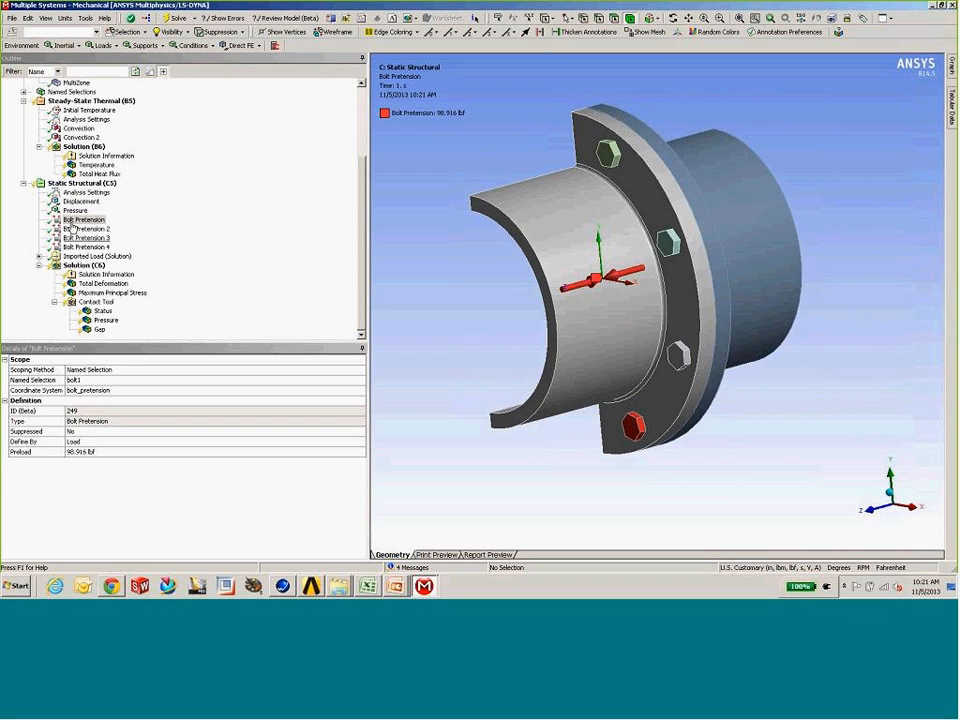
click(75, 211)
middle_drag(497, 242, 570, 238)
click(81, 201)
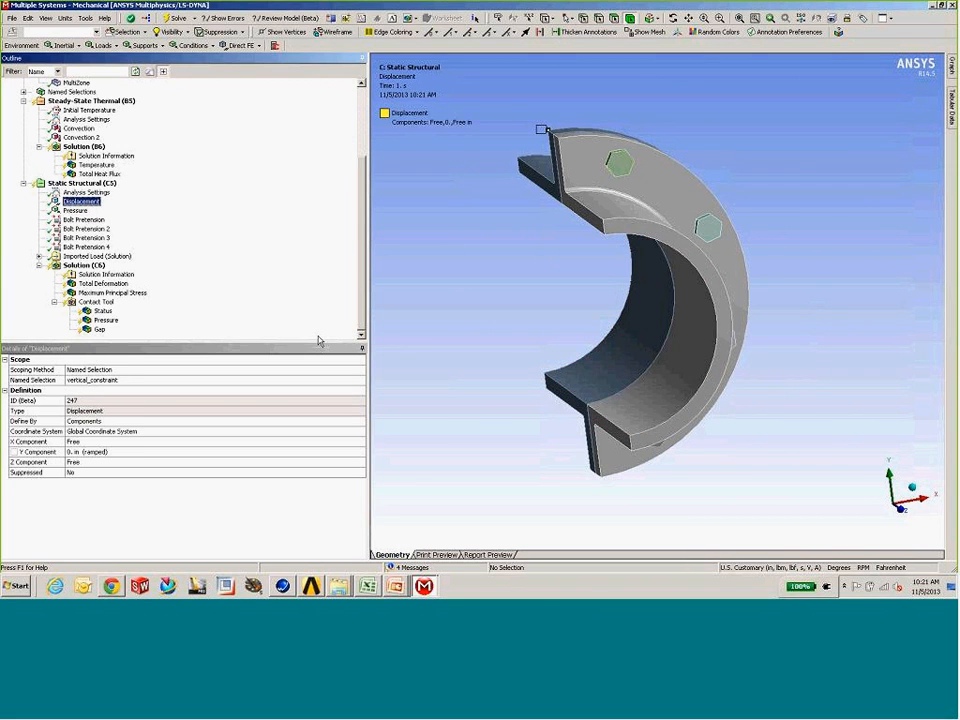
middle_drag(563, 362, 634, 343)
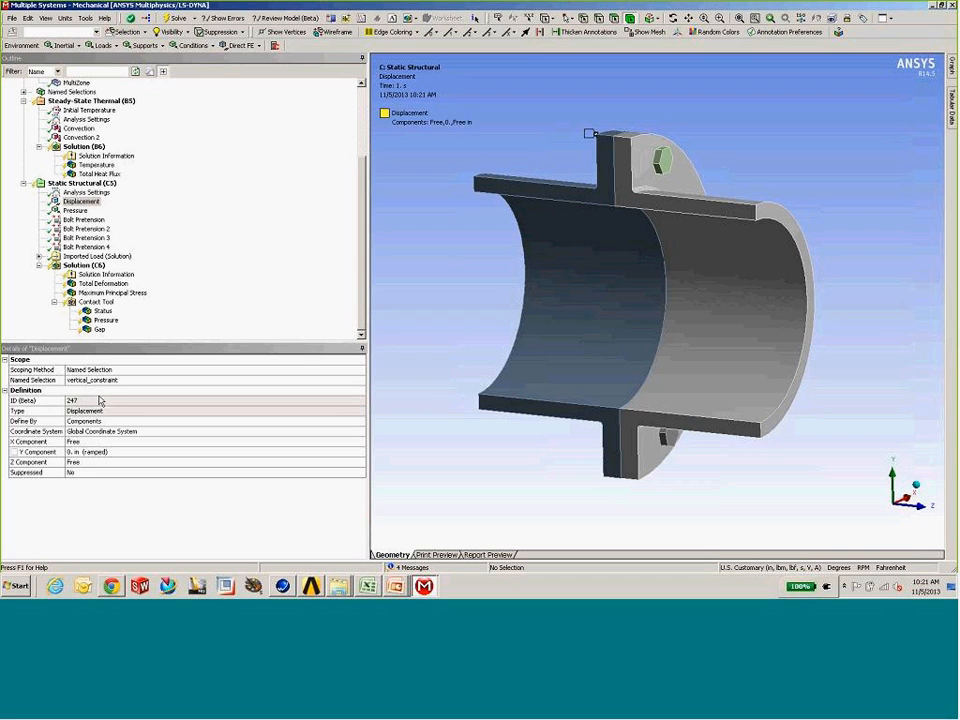
Step: Review the Contact Tool's contact selection and the Maximum Principal Stress result scoped to the top flange
drag(362, 294, 386, 298)
click(96, 302)
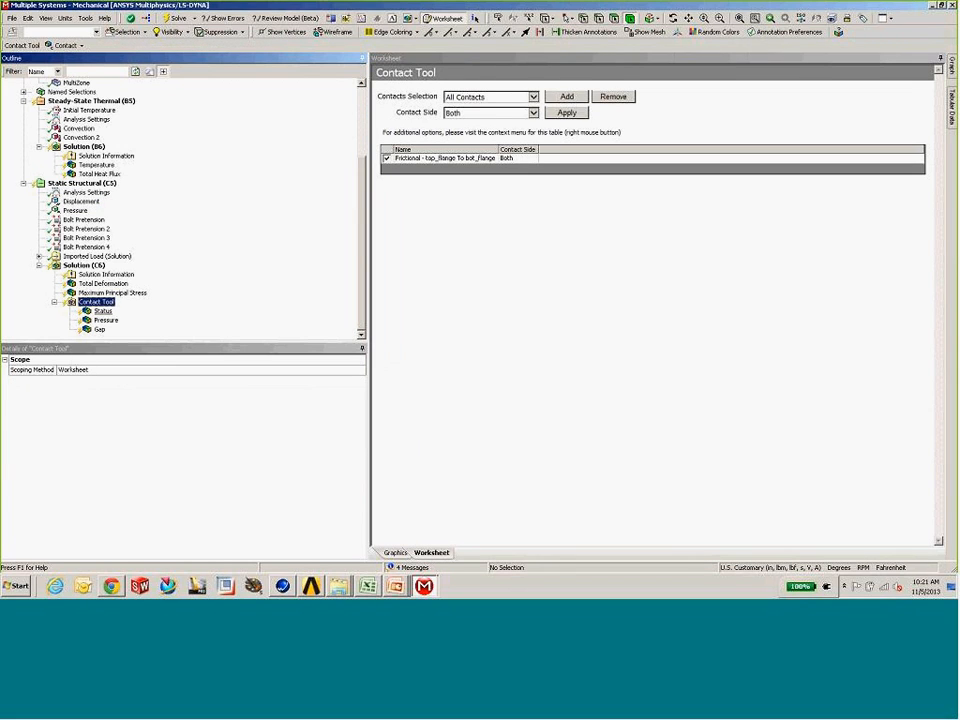
click(100, 294)
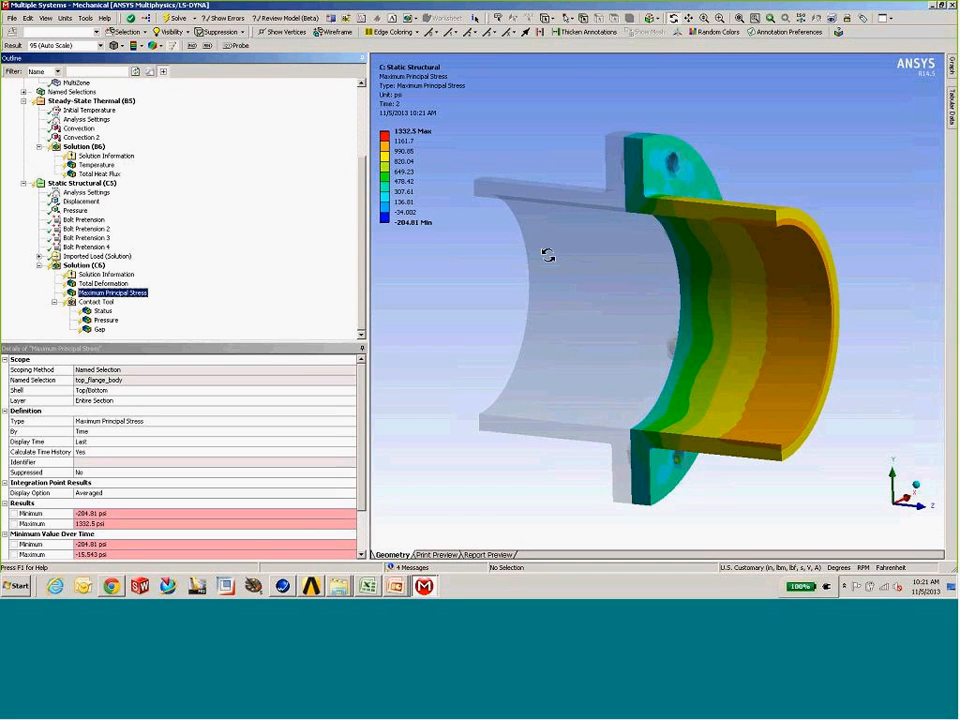
scroll(350, 180, up, 4)
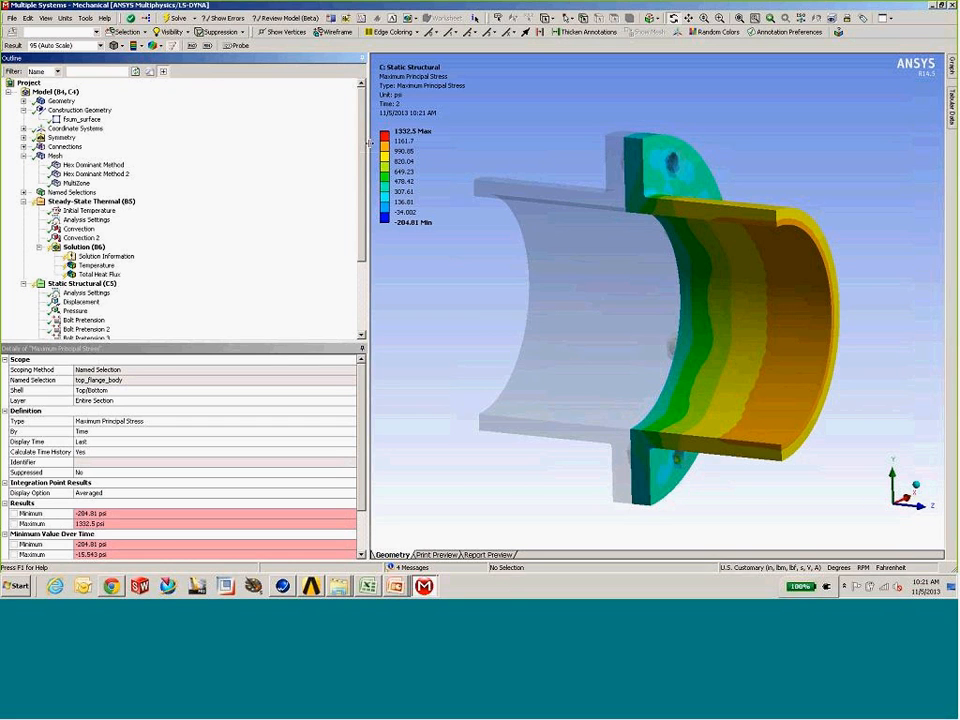
Step: Switch to Workbench and save the circ_pipe project
click(311, 586)
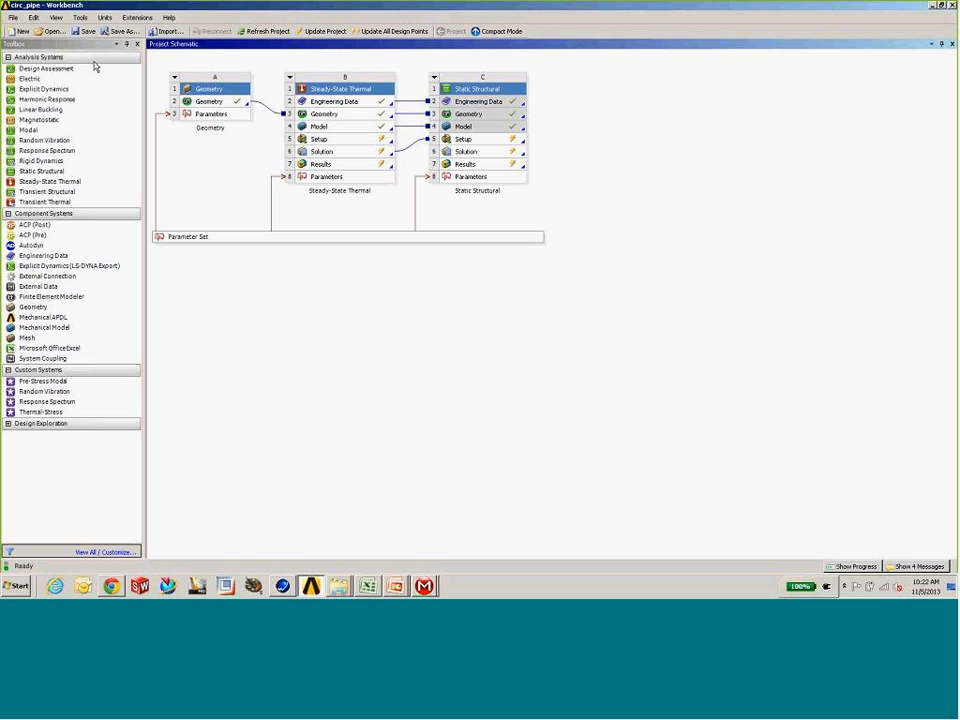
click(80, 34)
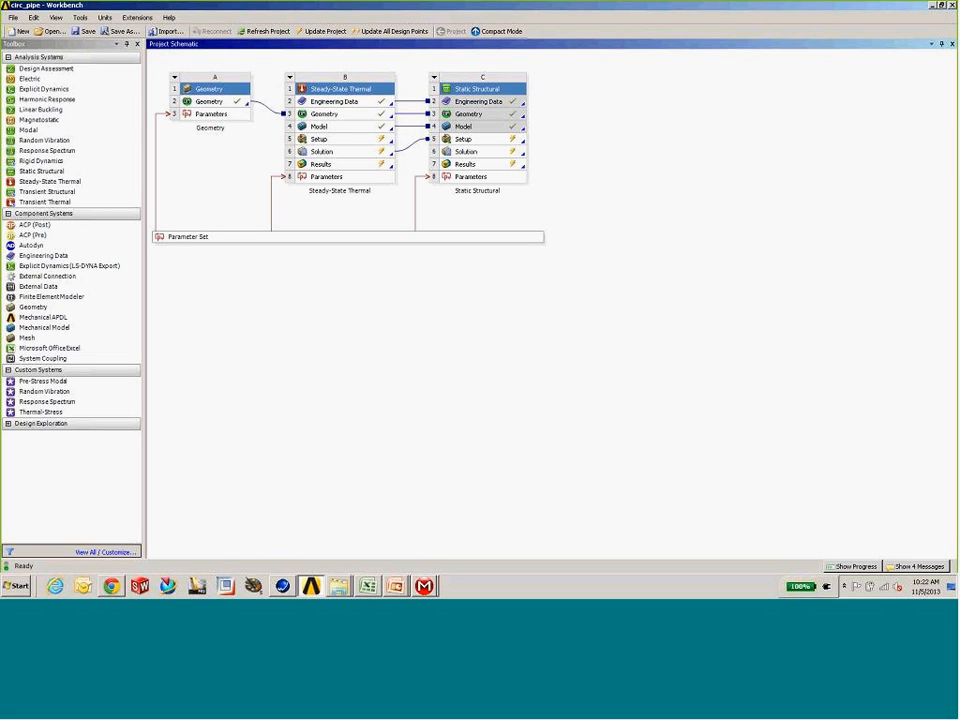
right_click(330, 128)
mouse_move(365, 178)
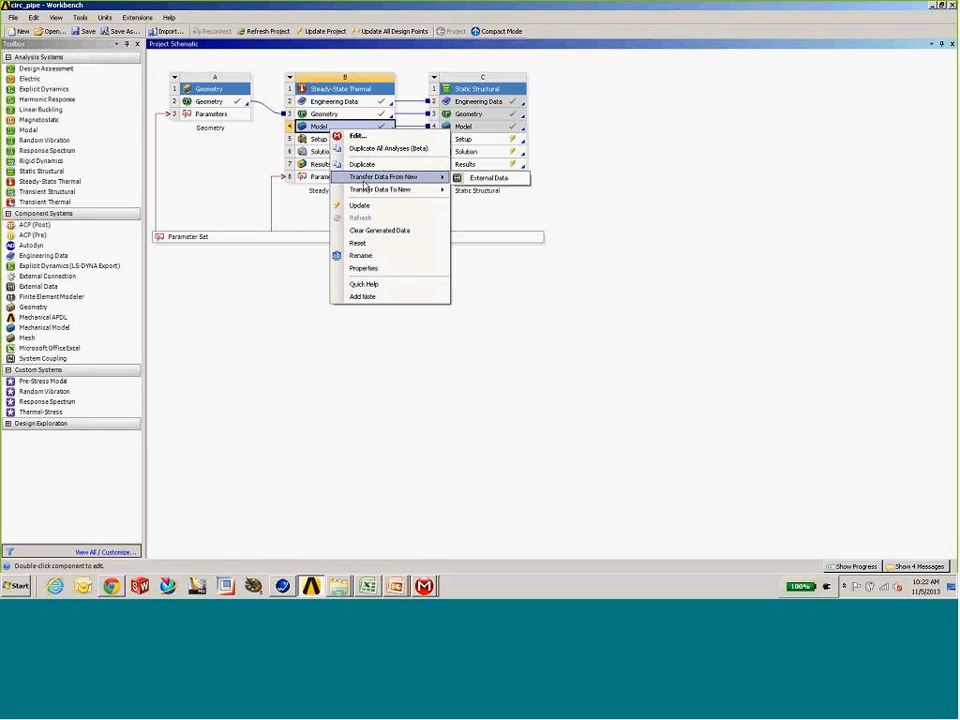
click(767, 197)
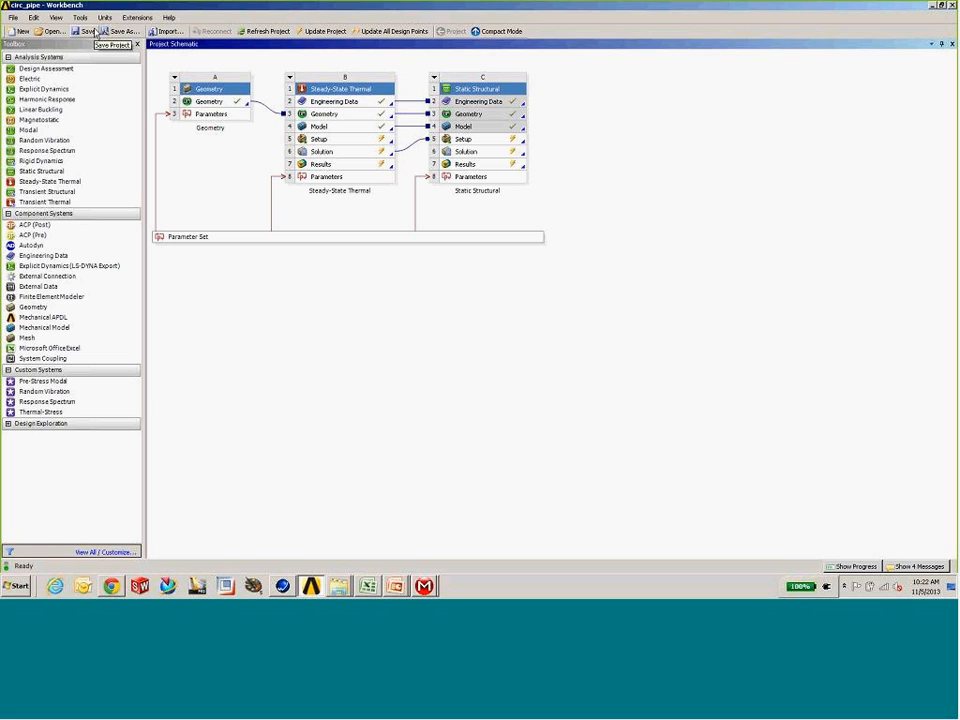
click(216, 101)
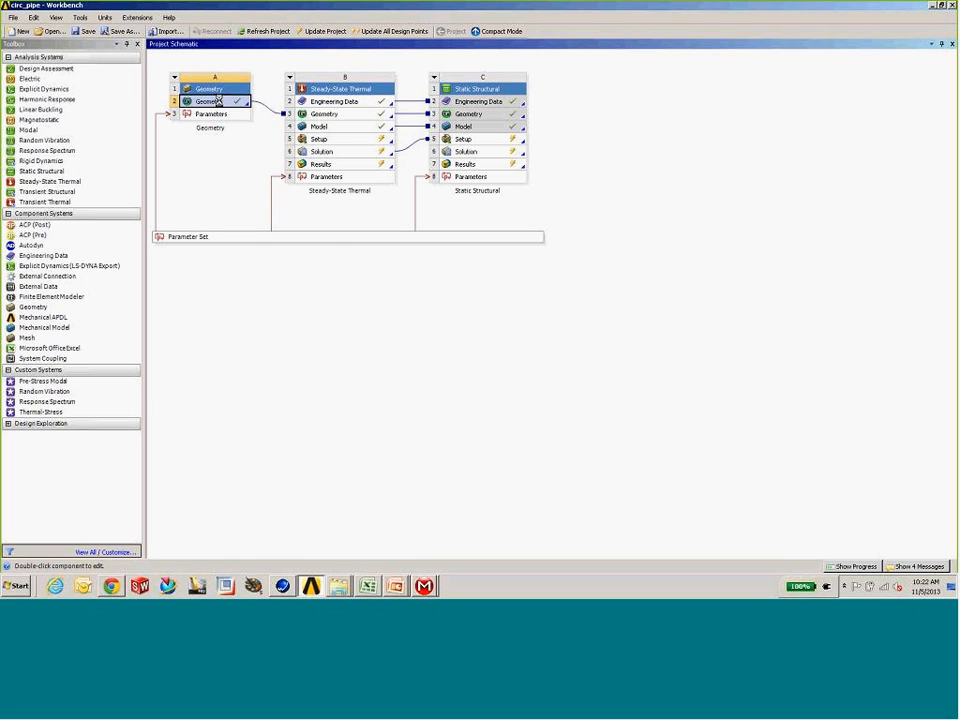
right_click(216, 101)
key(Escape)
right_click(222, 106)
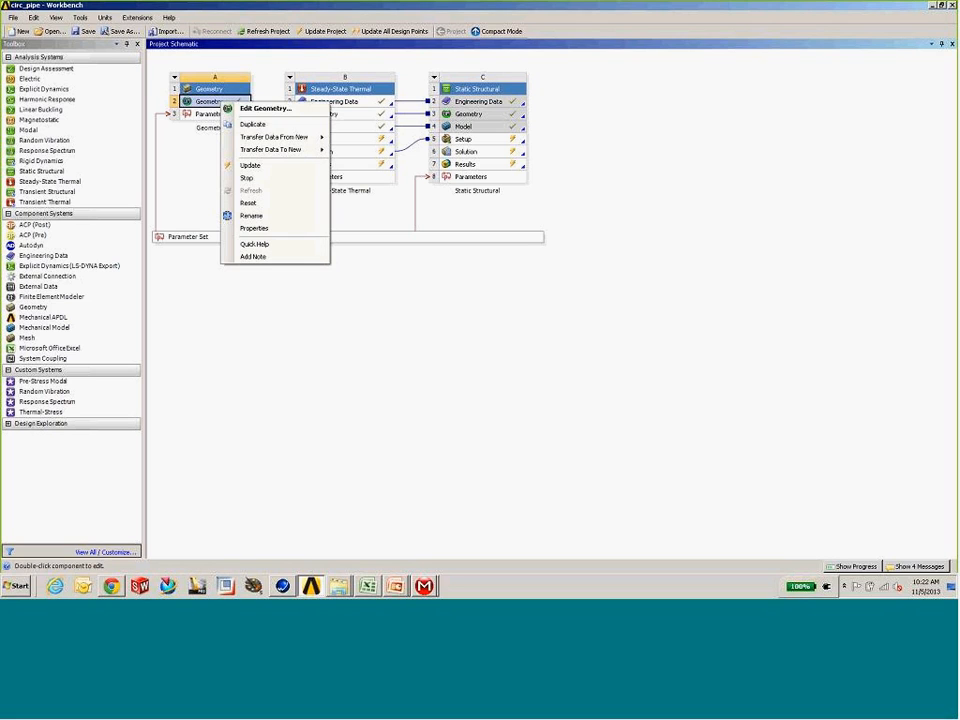
click(150, 107)
click(266, 236)
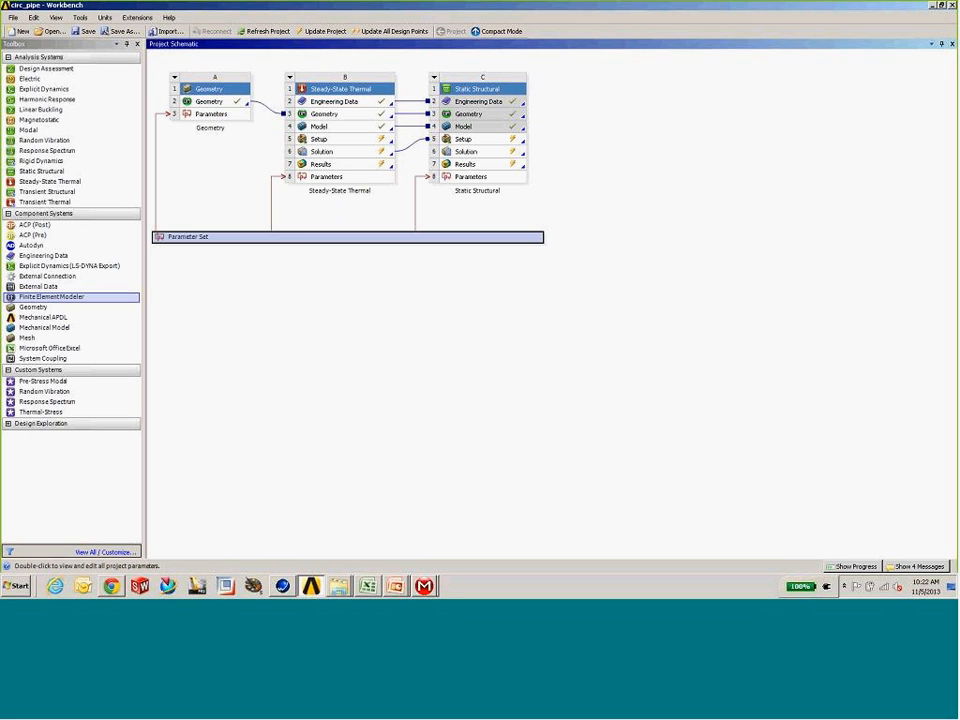
Step: Add a standalone Geometry system beneath the existing one and import rect_pipe.agdb into it
drag(33, 307, 199, 223)
right_click(206, 261)
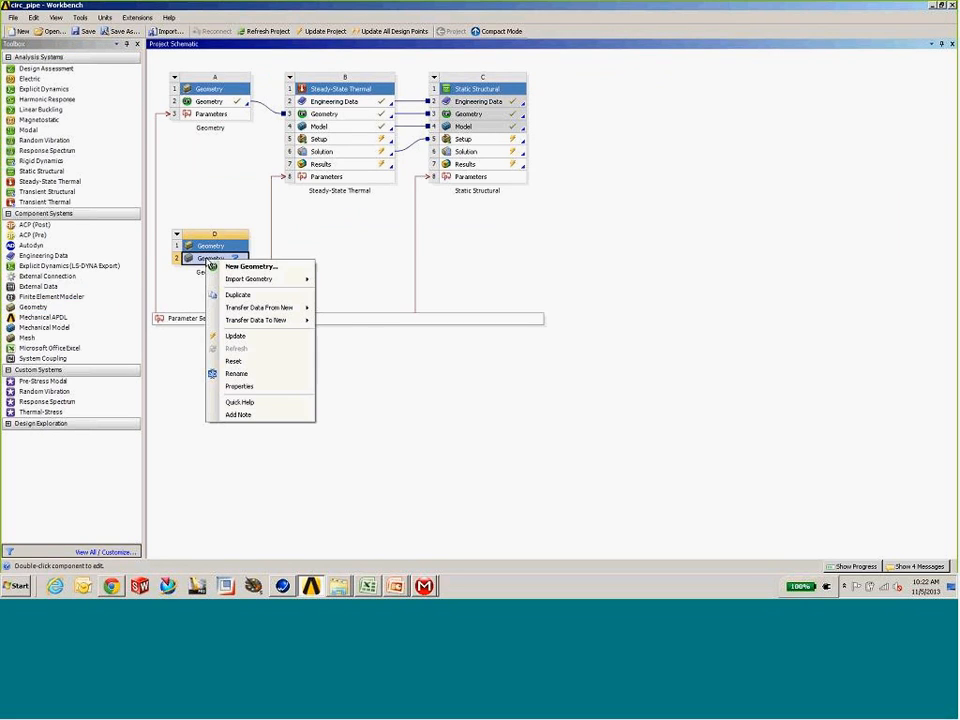
mouse_move(262, 279)
click(369, 297)
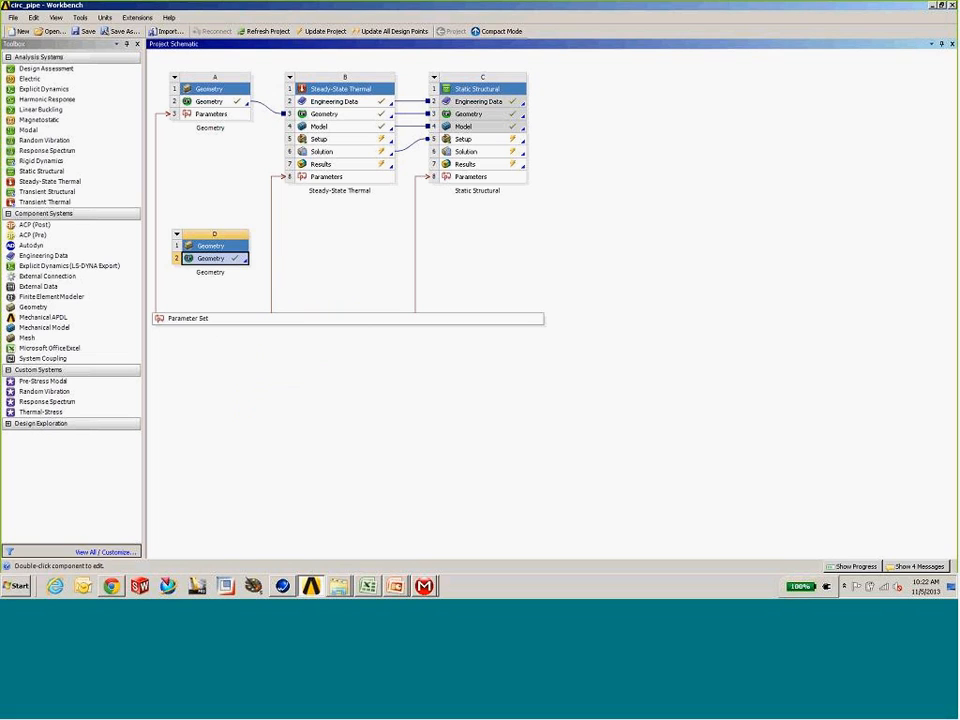
Step: Delete the link from Geometry system A to the Steady-State Thermal geometry and link Geometry system D there instead
click(268, 107)
right_click(268, 112)
click(294, 117)
click(509, 309)
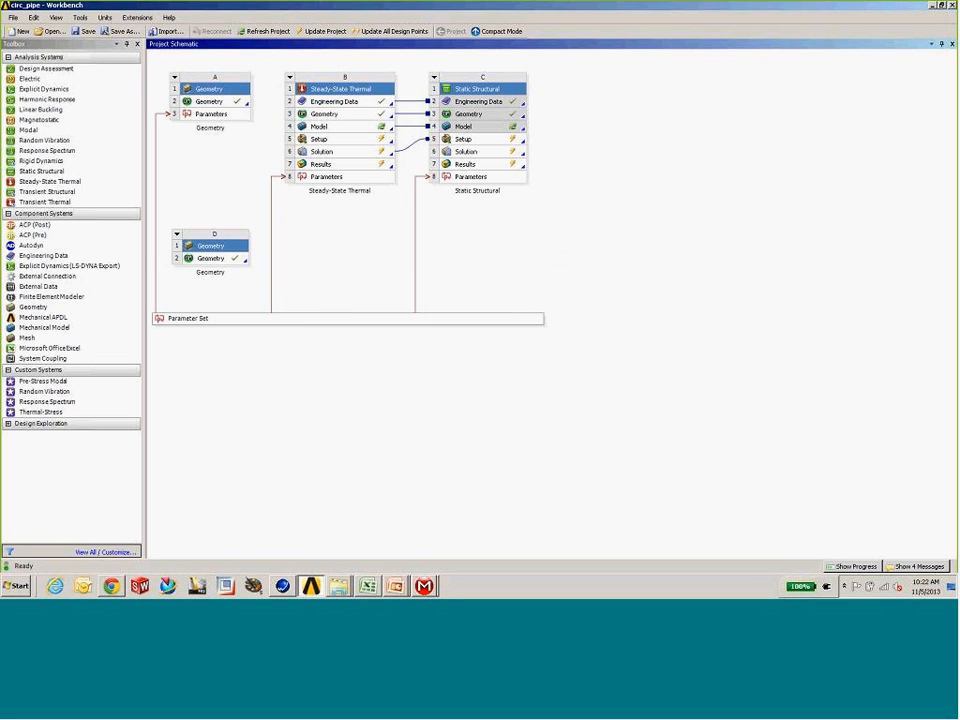
drag(210, 258, 313, 117)
click(509, 312)
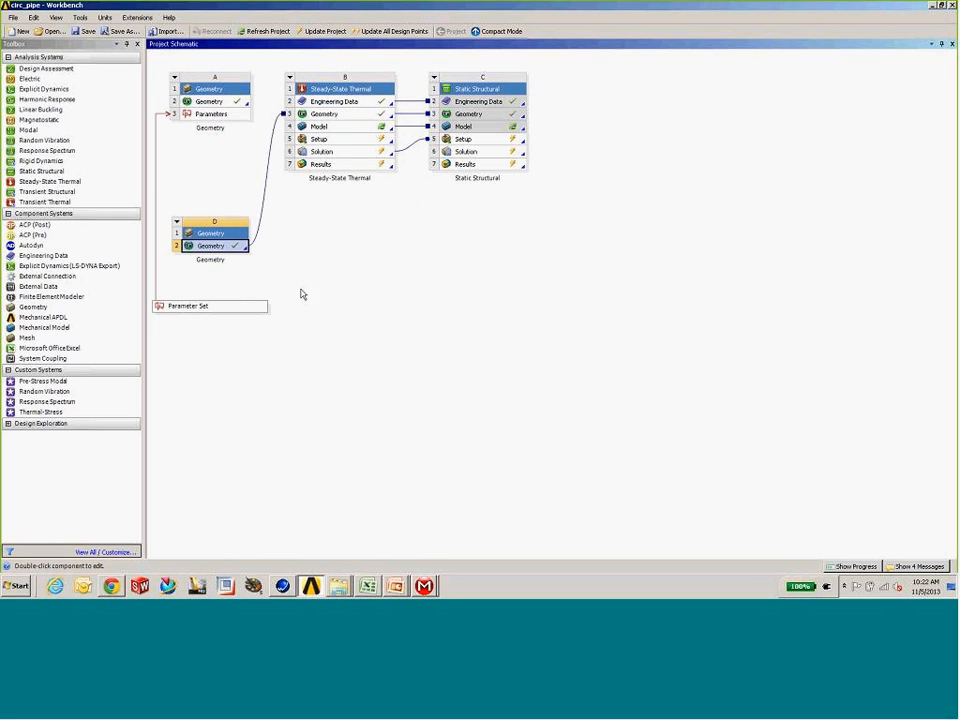
Step: Check the source file path in the properties of Geometry system D, and close the properties
right_click(228, 245)
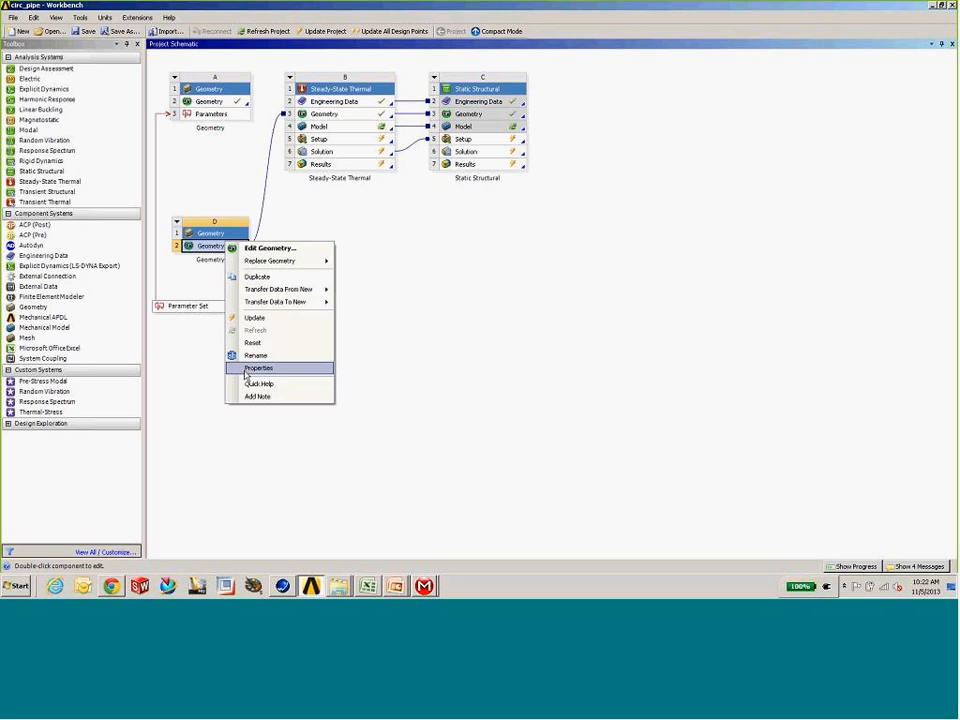
click(258, 368)
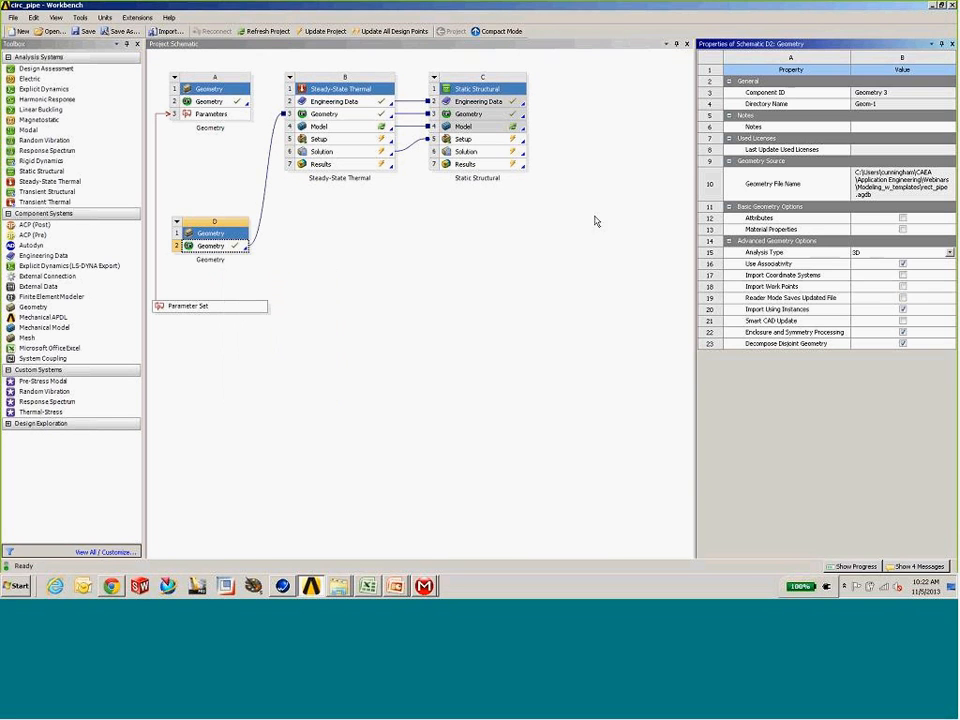
drag(692, 241, 578, 241)
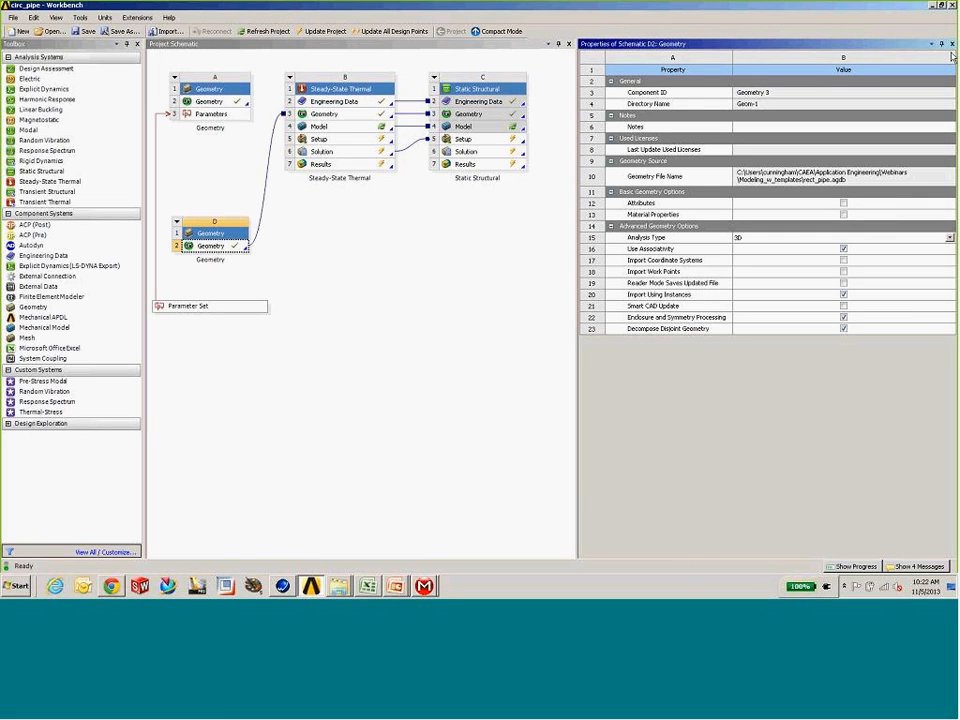
click(951, 44)
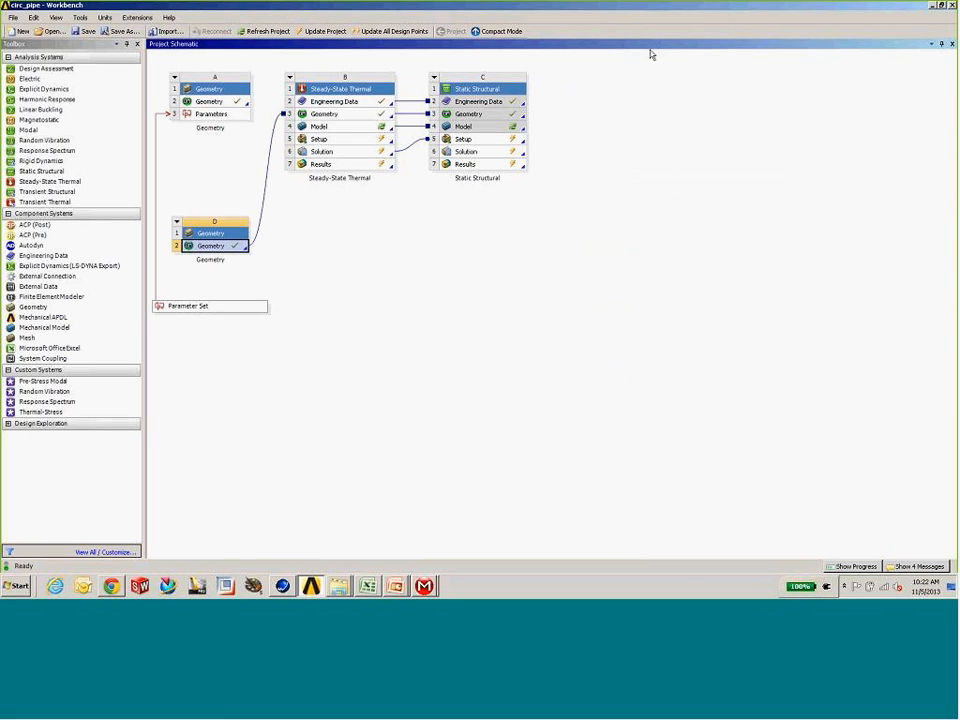
Step: Open the Steady-State Thermal model for editing, read in the modified upstream geometry, and switch to Mechanical
click(340, 127)
right_click(345, 127)
click(368, 133)
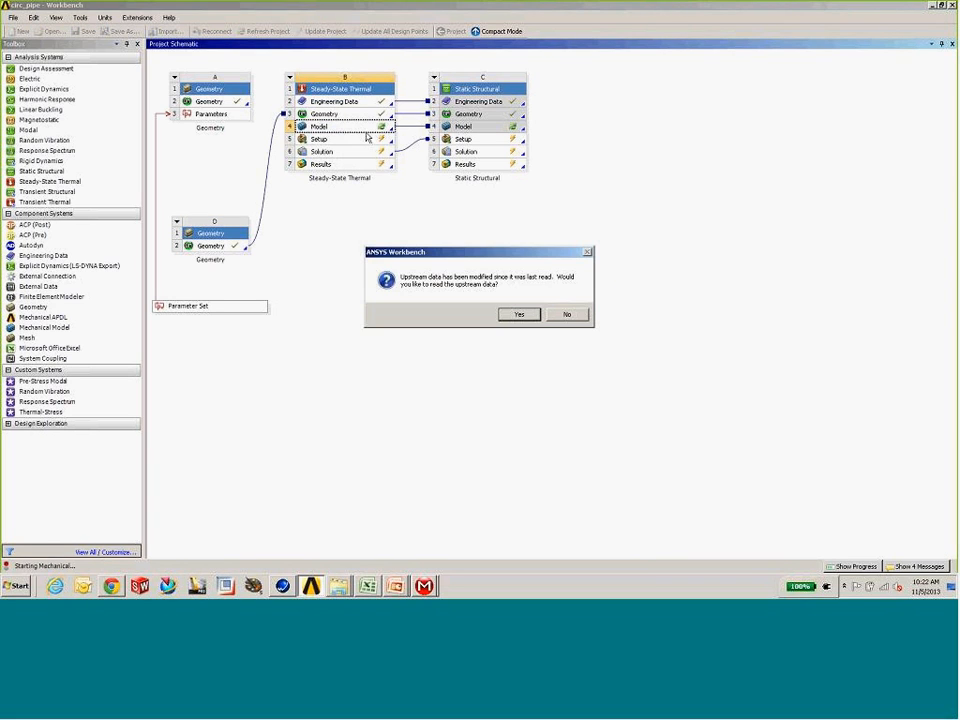
click(519, 314)
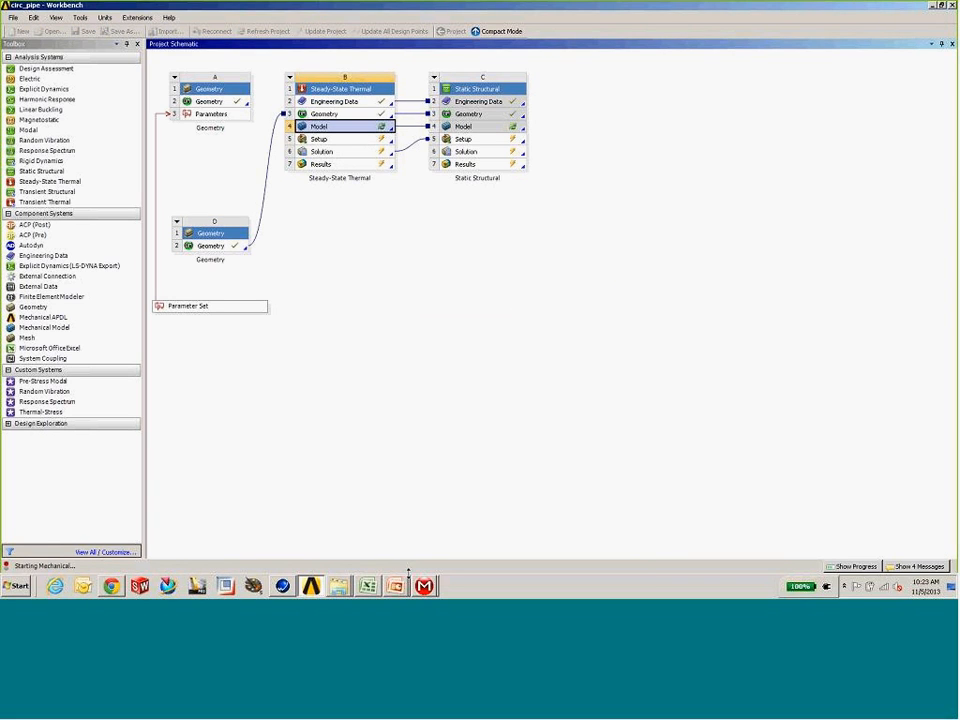
mouse_move(426, 587)
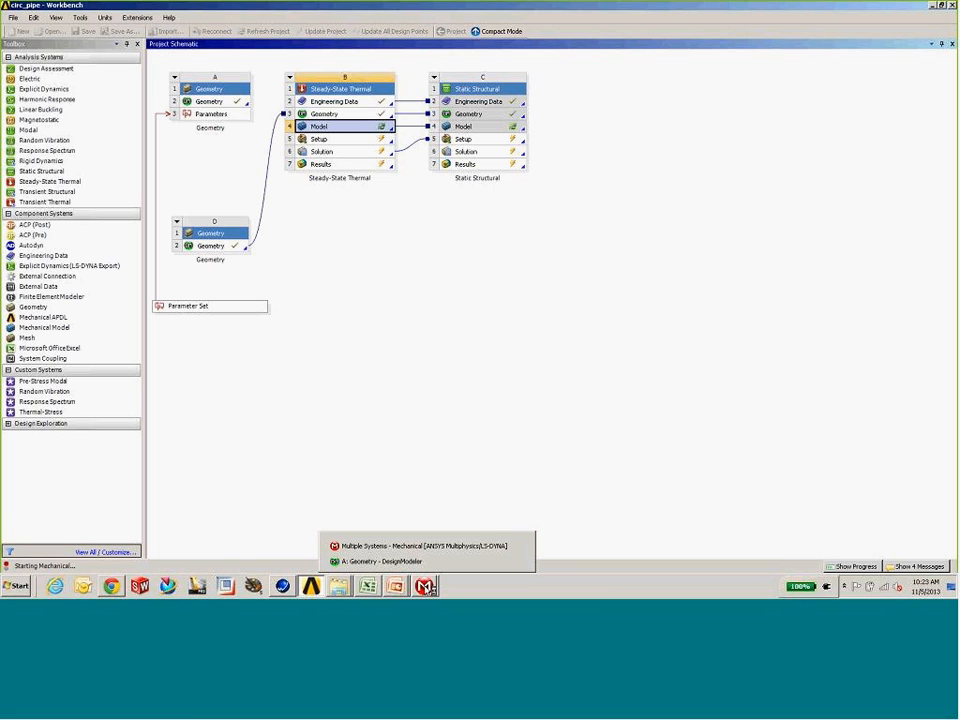
click(398, 545)
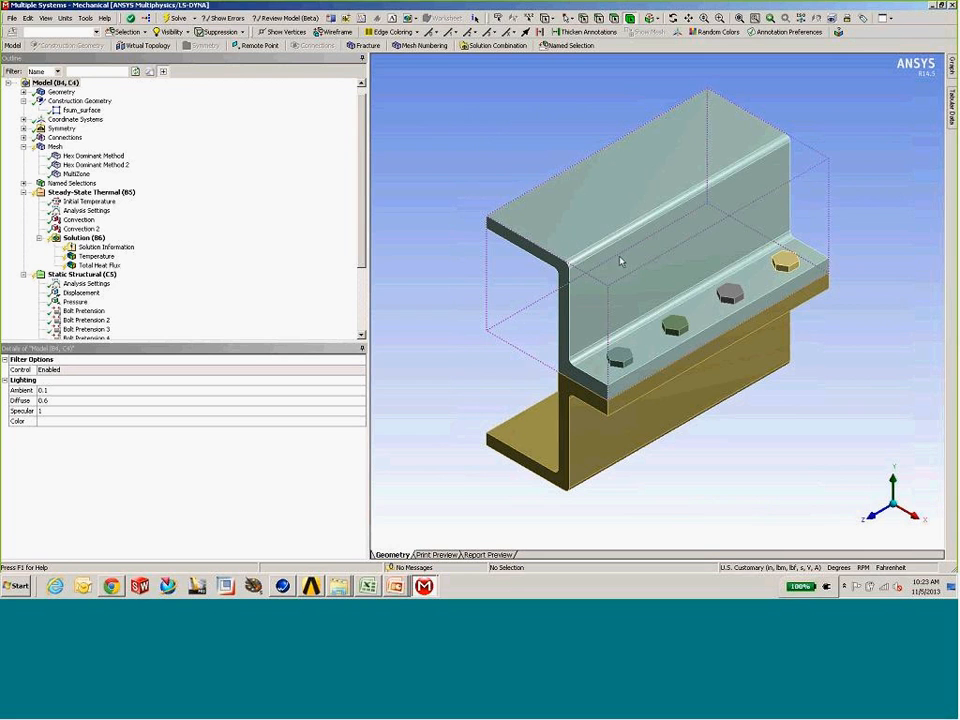
Step: Examine the fsum_surface construction surface and the first symmetry region's named-selection scoping on the rectangular flange geometry
click(82, 110)
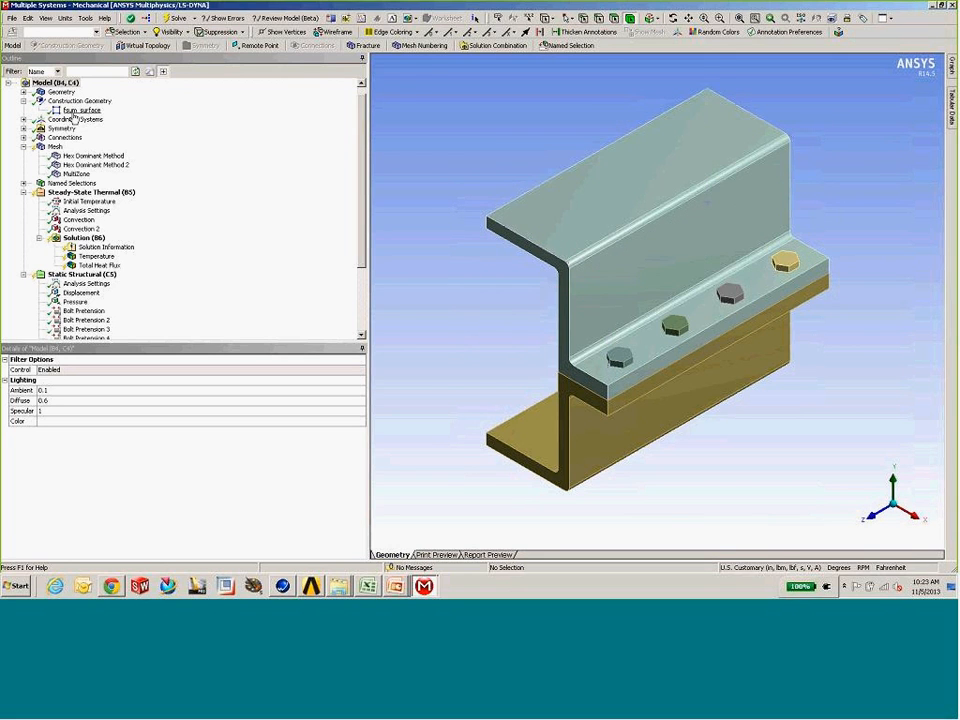
middle_drag(650, 230, 650, 285)
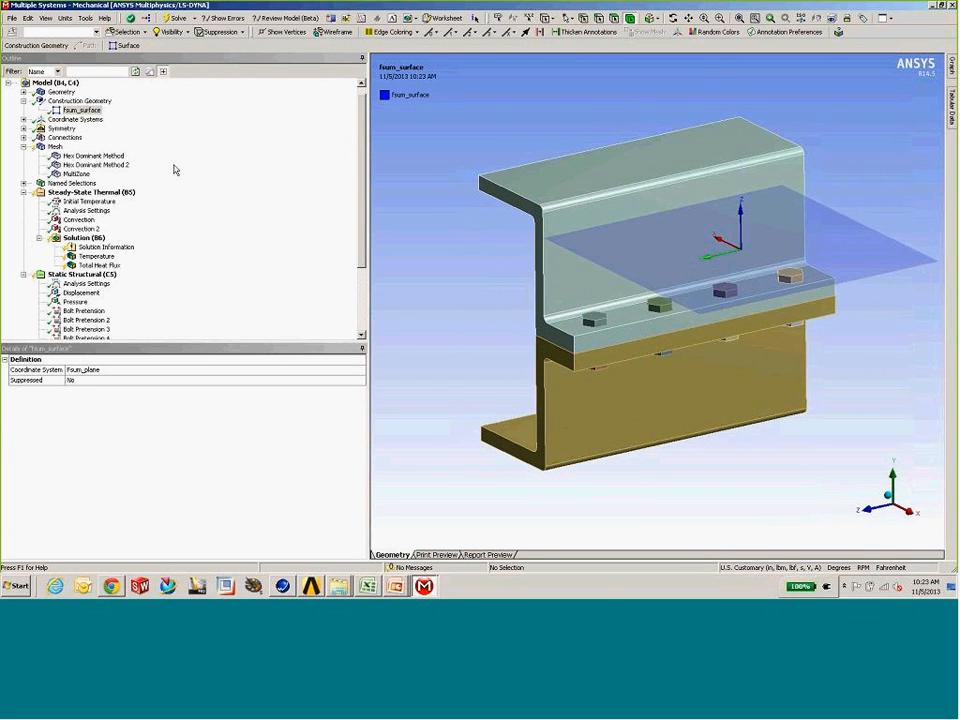
click(24, 128)
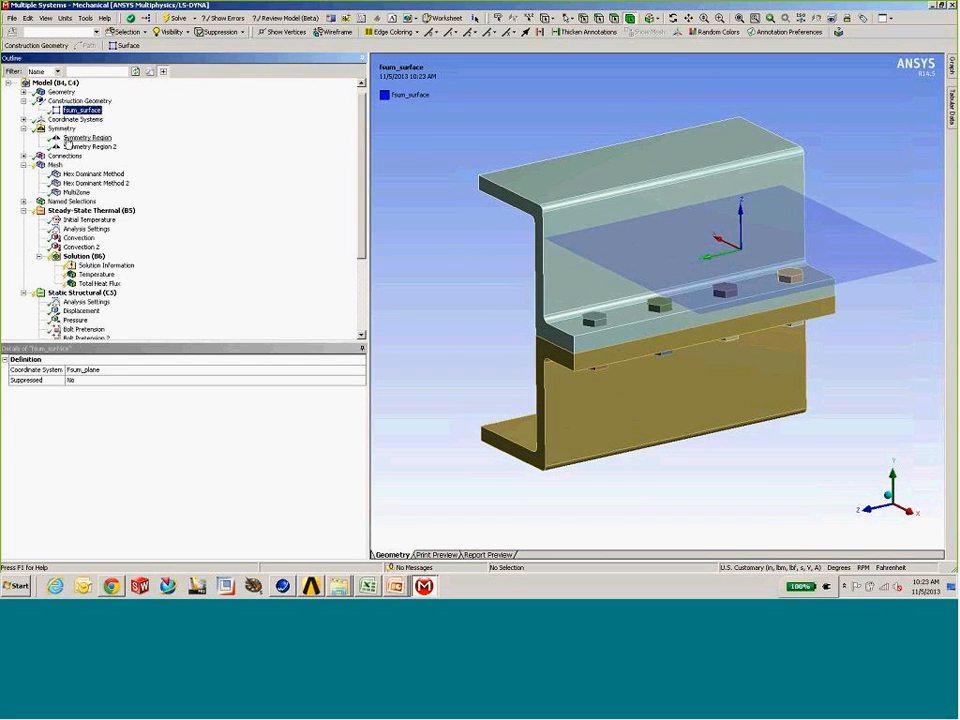
click(76, 138)
middle_drag(452, 182, 690, 230)
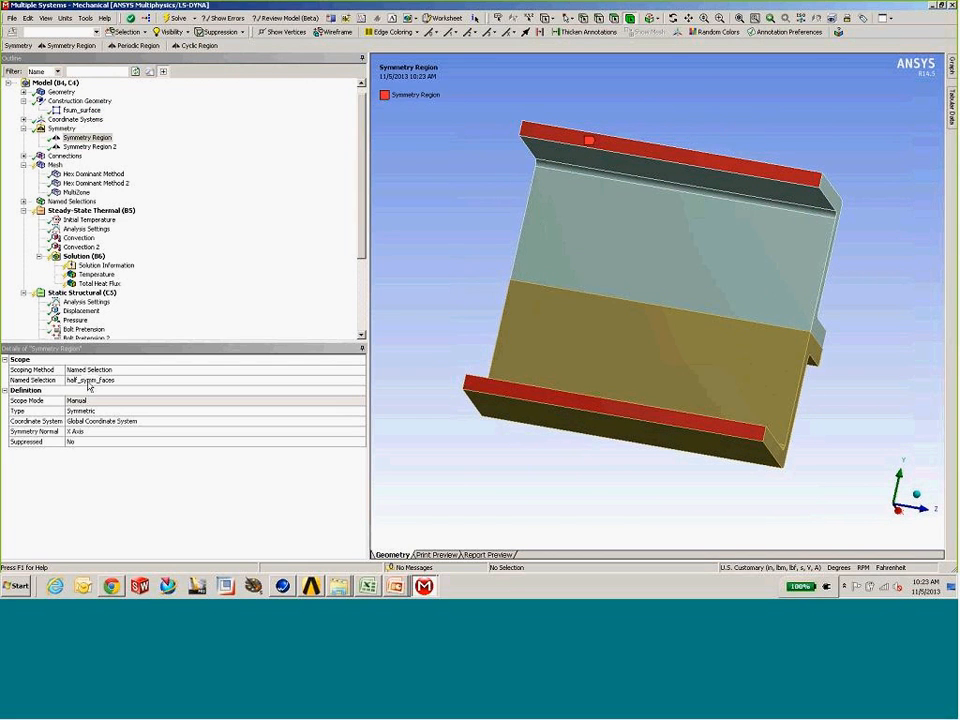
Step: Inspect Symmetry Region 2 and the named-selection scoping of the two Hex Dominant mesh methods on the rectangular flange
click(90, 147)
middle_drag(450, 225, 650, 255)
click(98, 174)
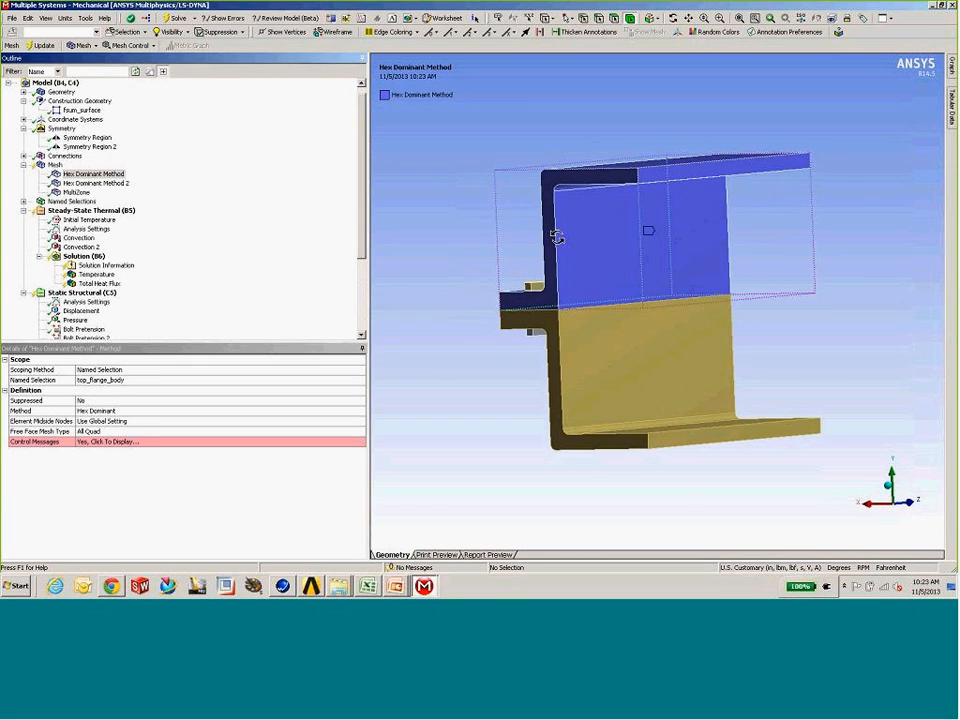
click(99, 183)
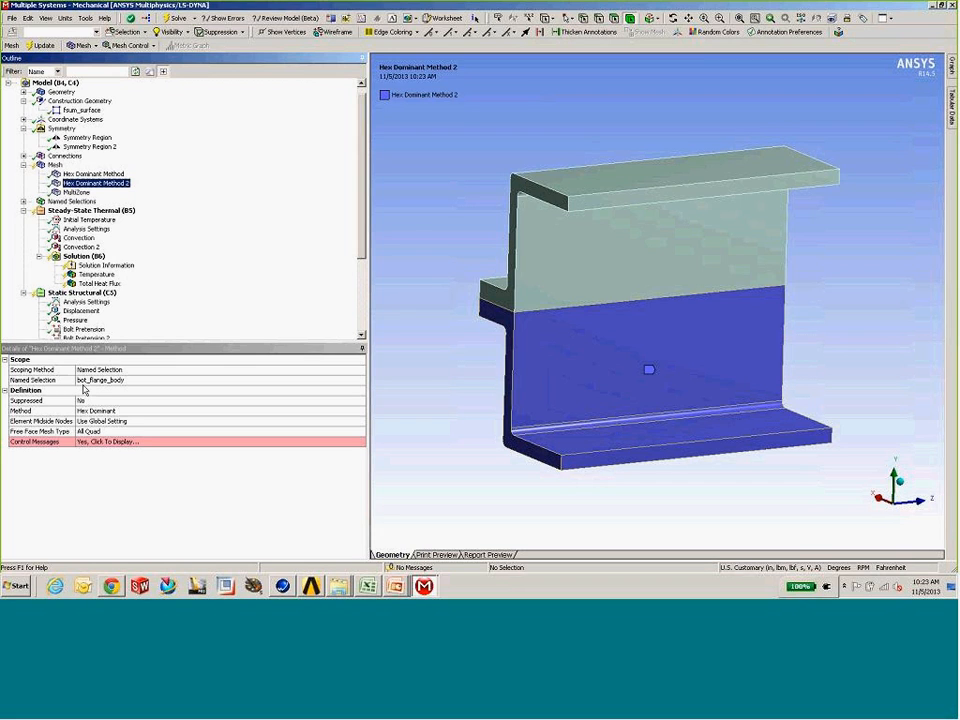
Step: Check the named-selection scoping of both Steady-State Thermal convections and of the structural Maximum Principal Stress result
middle_drag(562, 242, 380, 285)
click(100, 238)
click(82, 247)
scroll(200, 260, down, 4)
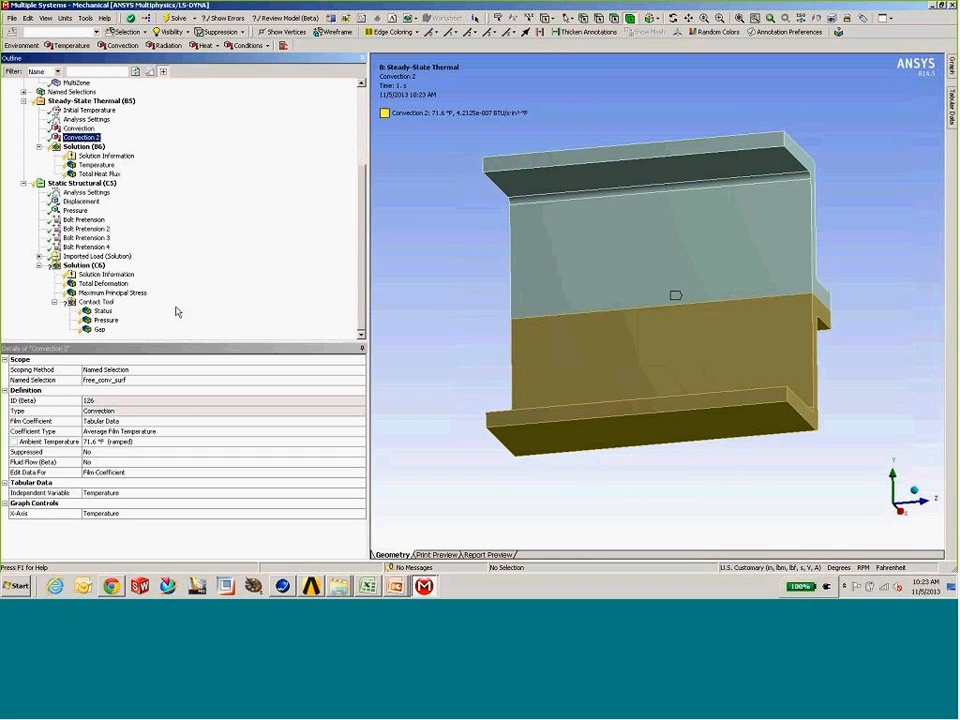
click(111, 292)
middle_drag(540, 275, 581, 287)
scroll(274, 206, up, 4)
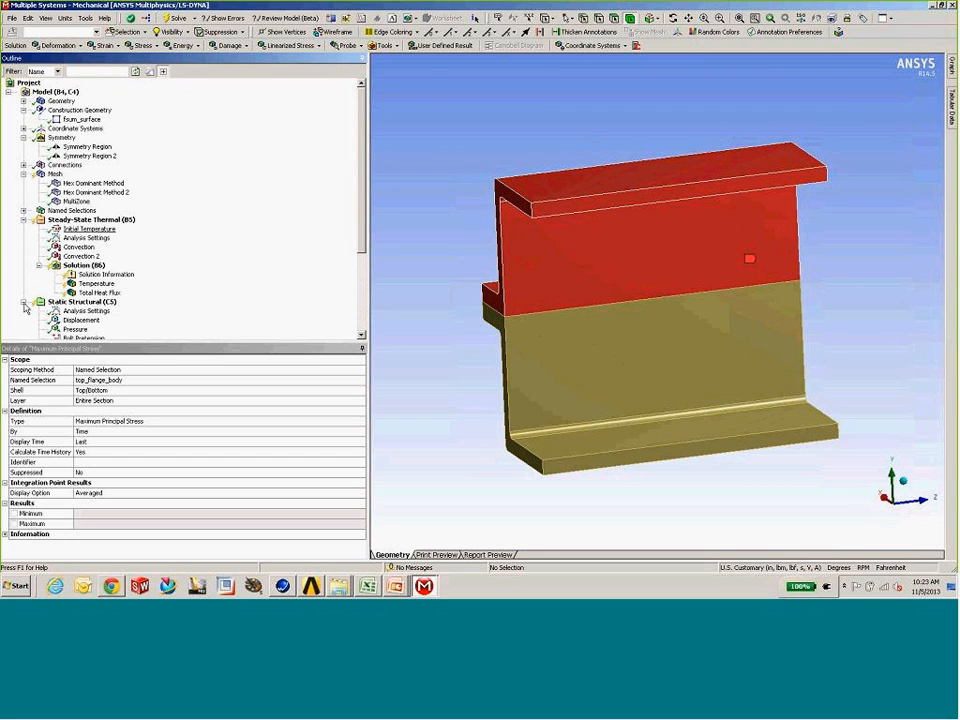
Step: Collapse the Static Structural and Steady-State Thermal branches and review all structural loads on the model, including the bolt side
click(60, 301)
click(24, 219)
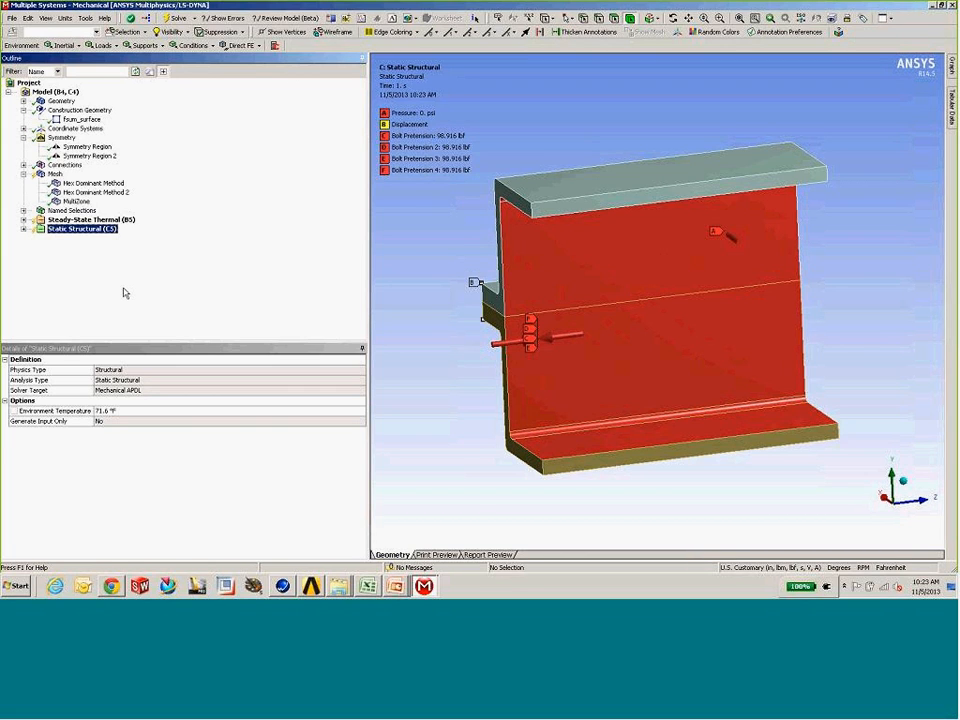
middle_drag(606, 229, 792, 260)
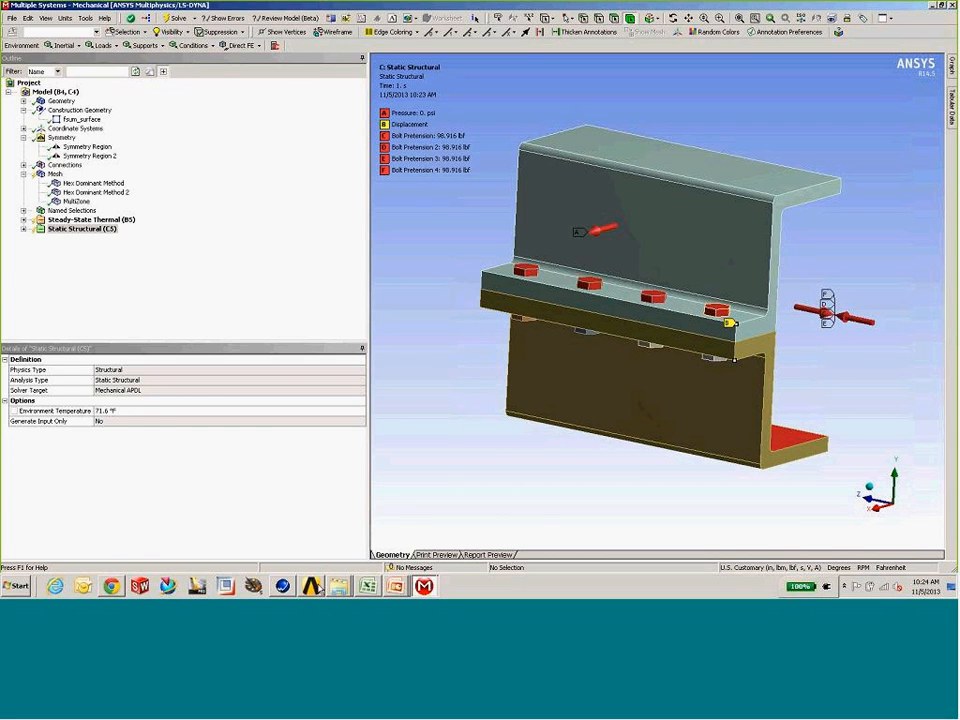
Step: Switch to Workbench, review the input parameters of both geometries in the Parameter Set, and return to the project schematic
click(316, 586)
double_click(257, 331)
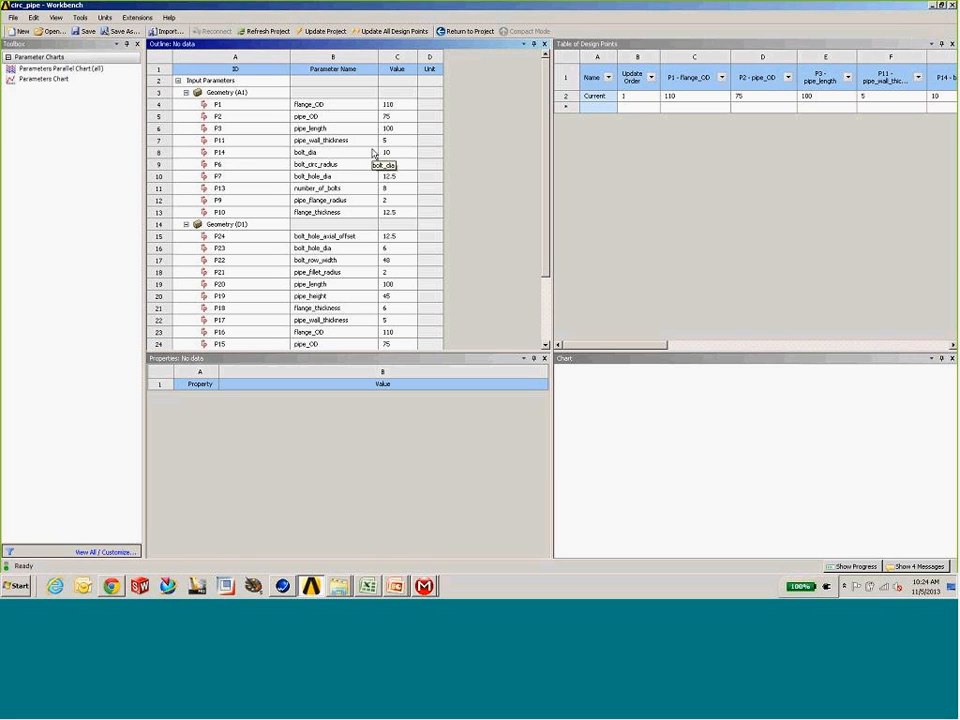
click(458, 31)
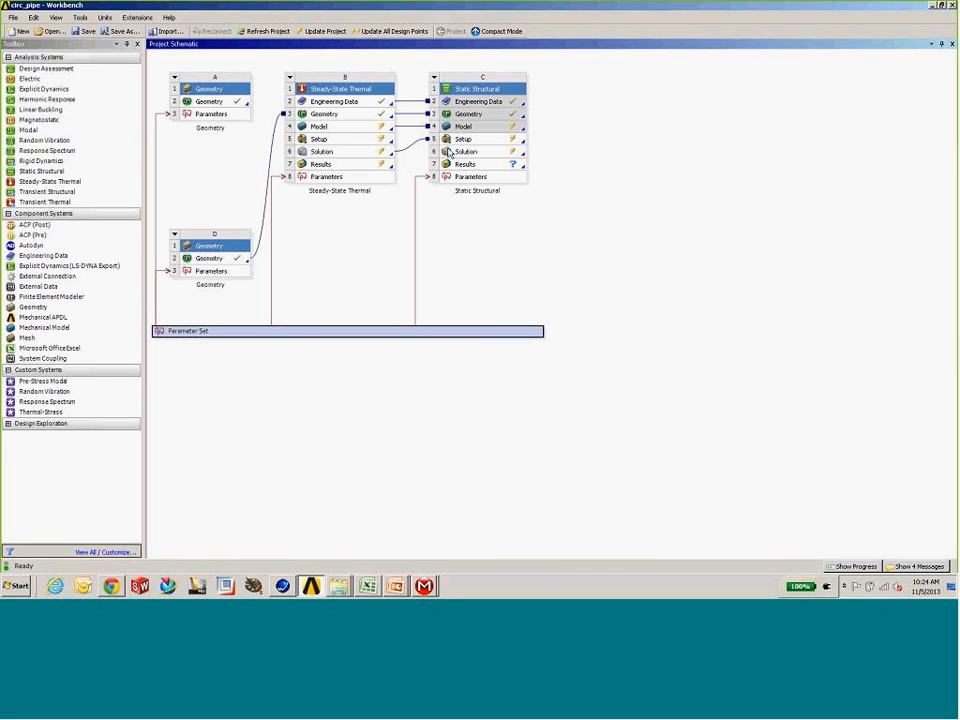